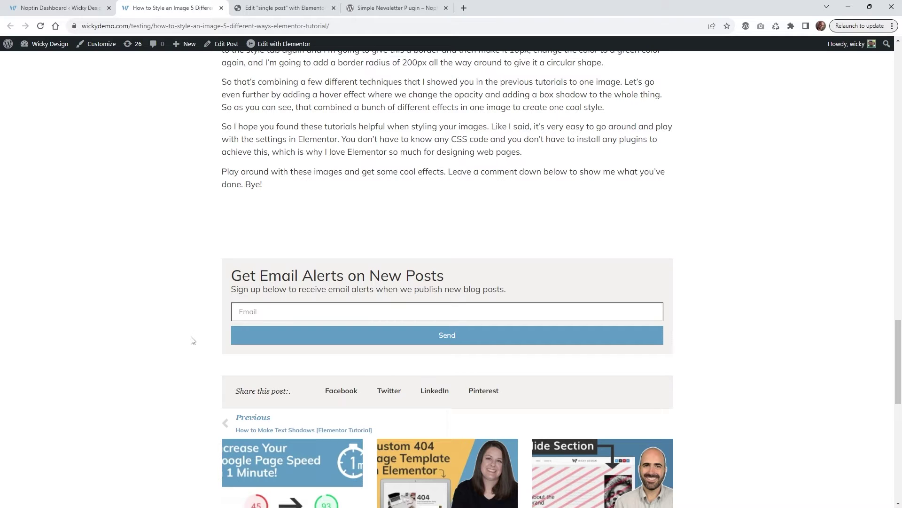
# - Switch between the blog post's signup form and the Noptin dashboard, ending on the Noptin v2.0.5 dashboard
pyautogui.click(397, 8)
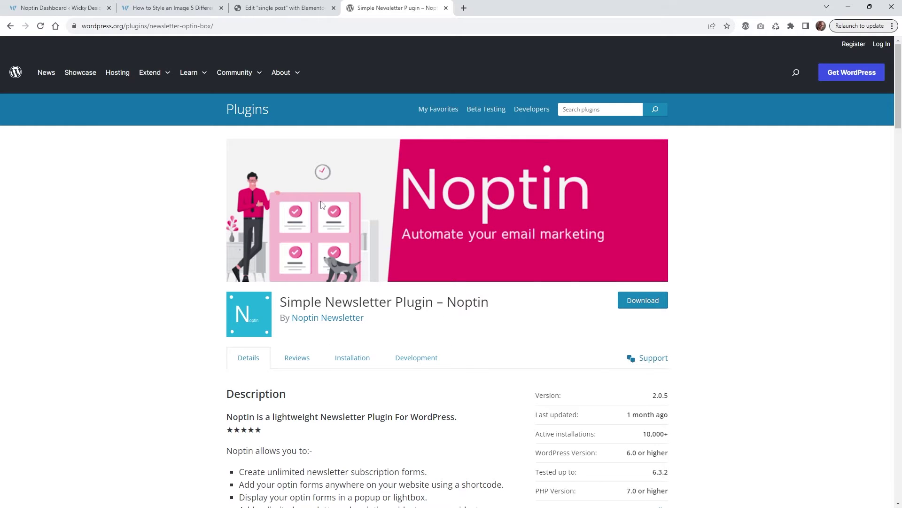
pyautogui.click(183, 8)
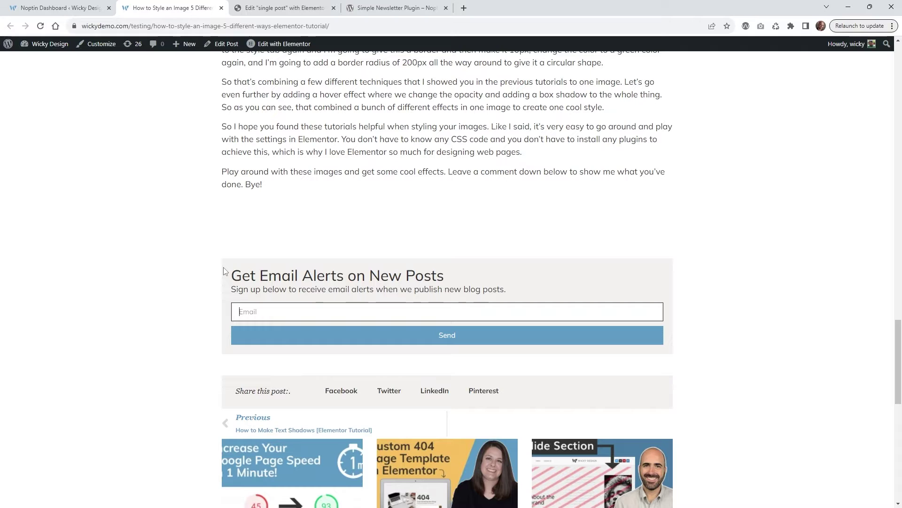
pyautogui.click(251, 312)
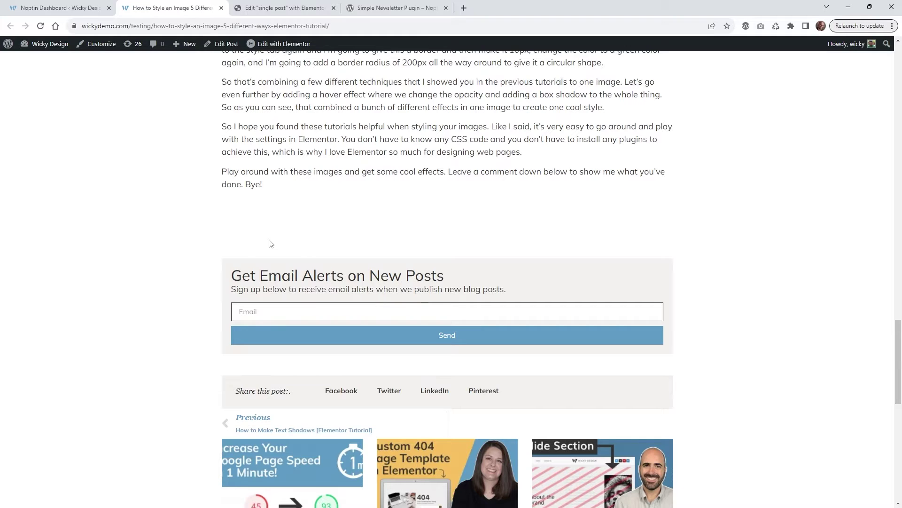
pyautogui.hotkey('ctrl', 'shift', 'Tab')
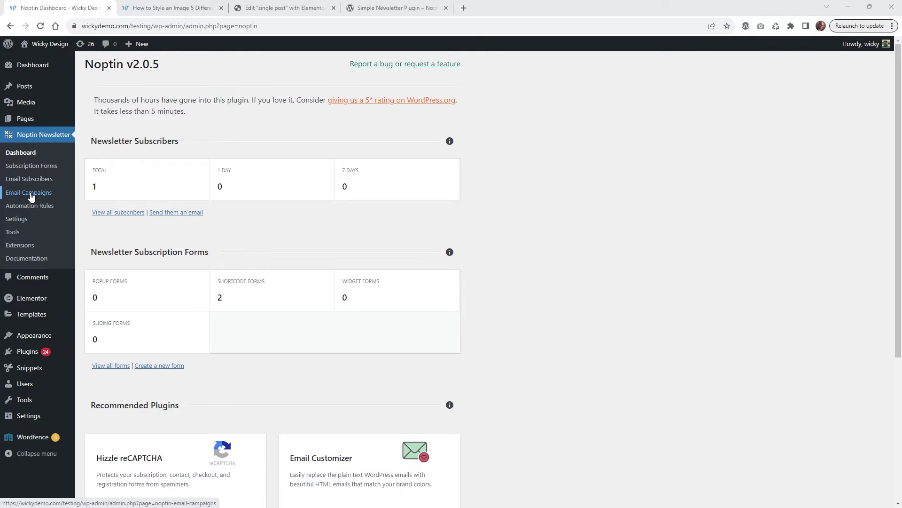
pyautogui.click(177, 4)
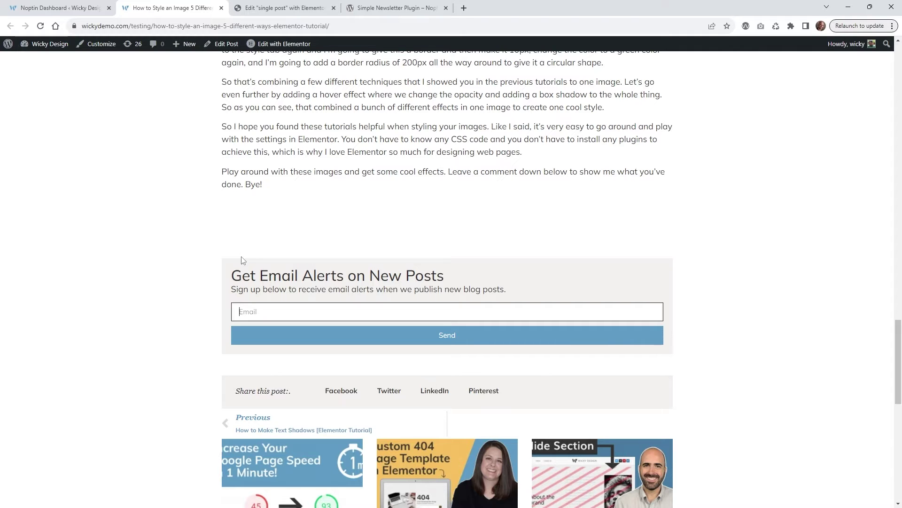
pyautogui.click(57, 8)
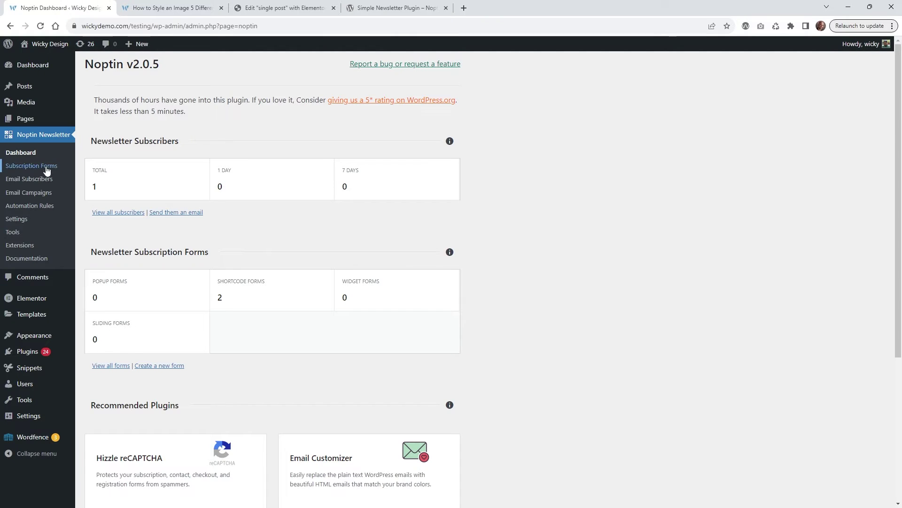
pyautogui.click(123, 7)
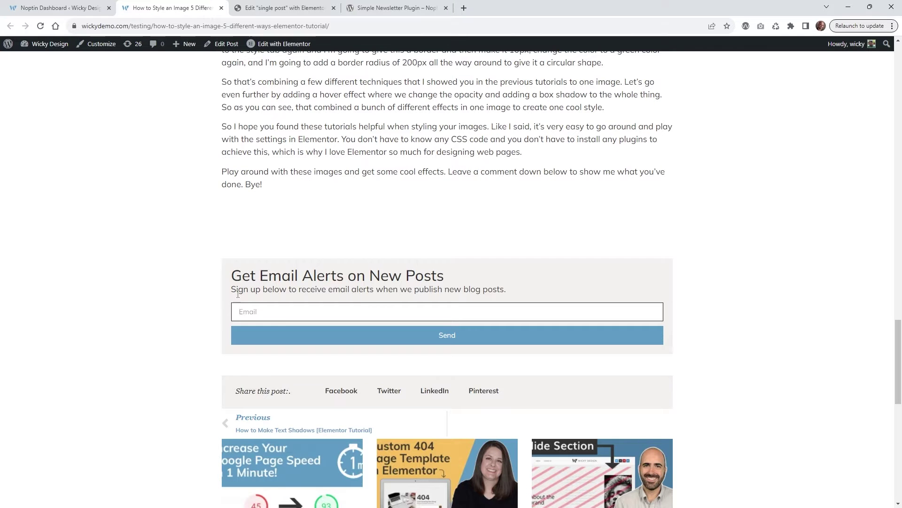
pyautogui.click(253, 315)
pyautogui.click(57, 7)
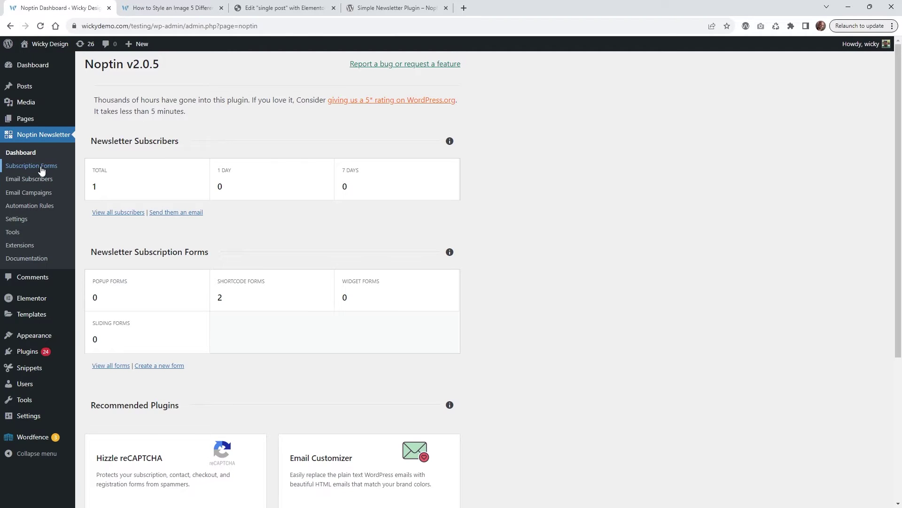
pyautogui.click(41, 168)
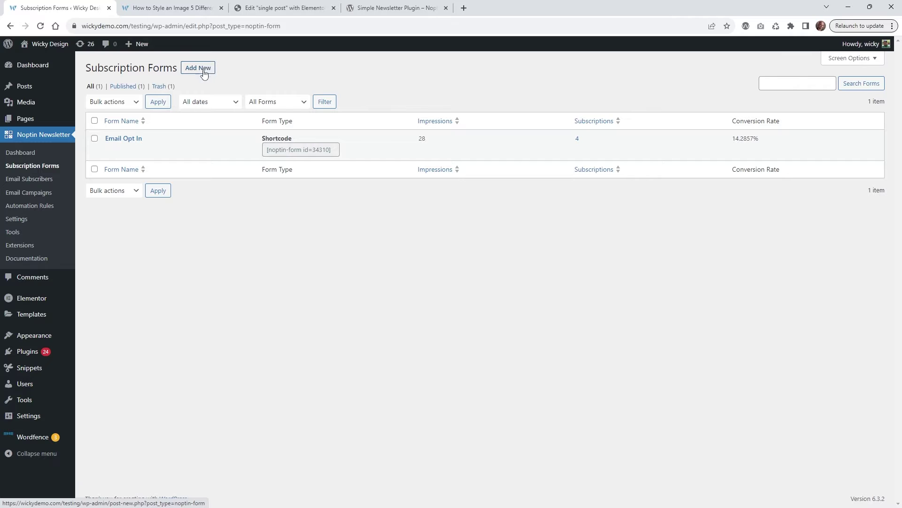
# - Open the Email Opt In form in Noptin's editor and select its form name
pyautogui.click(122, 140)
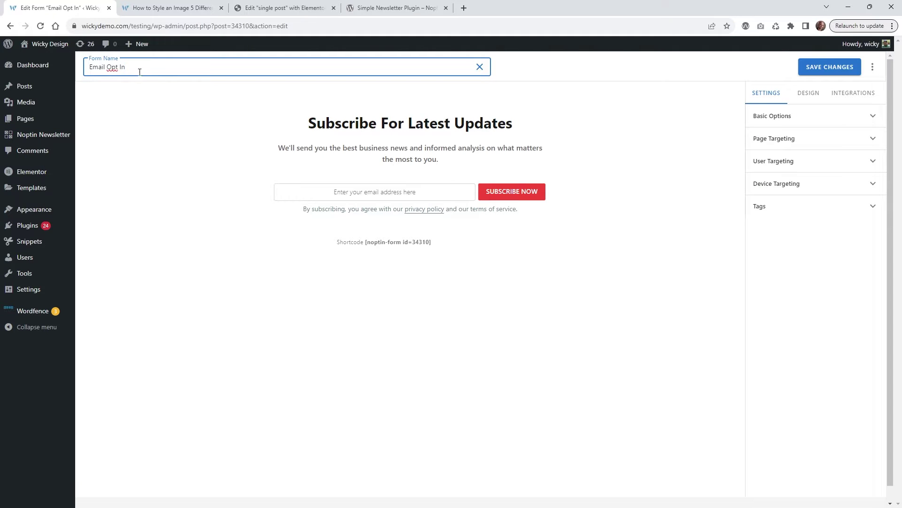
pyautogui.moveTo(150, 71); pyautogui.dragTo(80, 72)
pyautogui.click(100, 67)
pyautogui.moveTo(145, 70); pyautogui.dragTo(83, 66)
pyautogui.click(145, 66)
pyautogui.moveTo(145, 66); pyautogui.dragTo(90, 67)
pyautogui.click(800, 118)
# - Review Basic Options, keeping Shortcode as the form type and selecting the success message
pyautogui.click(798, 120)
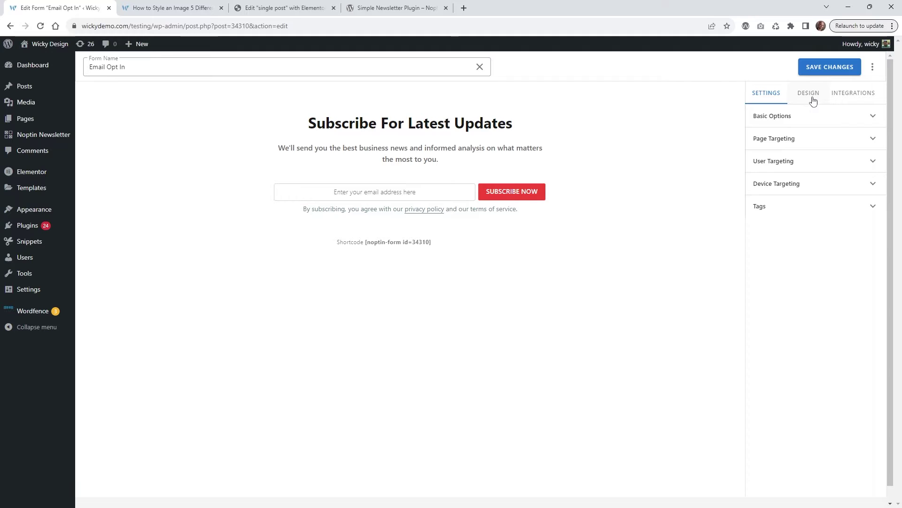
pyautogui.click(793, 116)
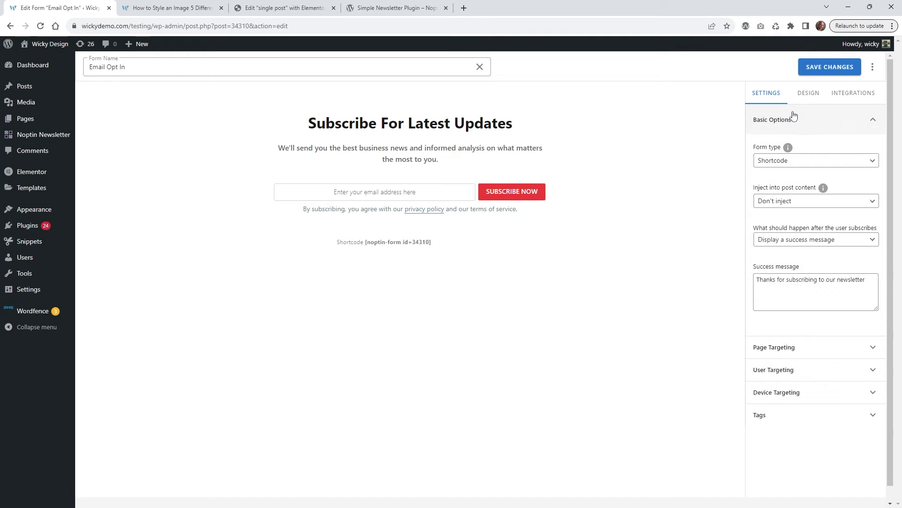
pyautogui.click(784, 160)
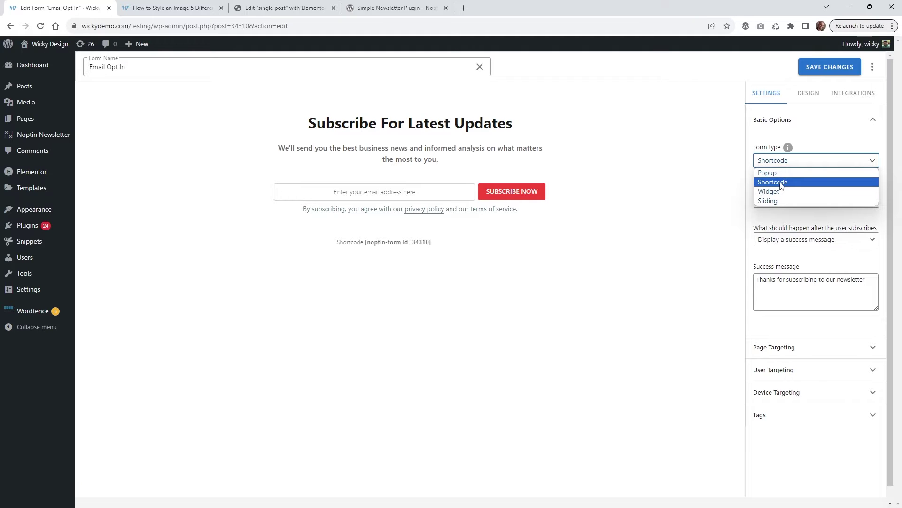
pyautogui.click(782, 183)
pyautogui.click(828, 282)
pyautogui.moveTo(876, 284); pyautogui.dragTo(748, 286)
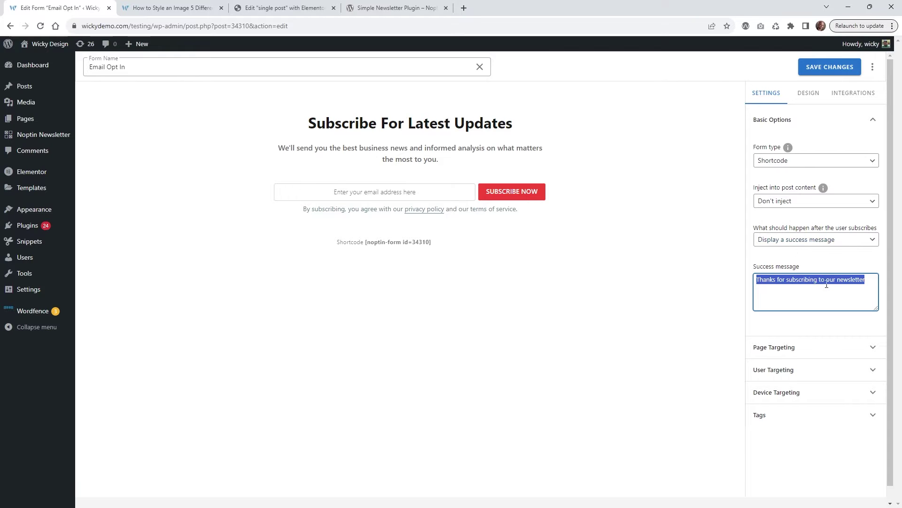
pyautogui.click(859, 281)
pyautogui.moveTo(865, 281); pyautogui.dragTo(740, 284)
# - Check Page and User Targeting, then show the Design template and colour theme choices
pyautogui.click(815, 348)
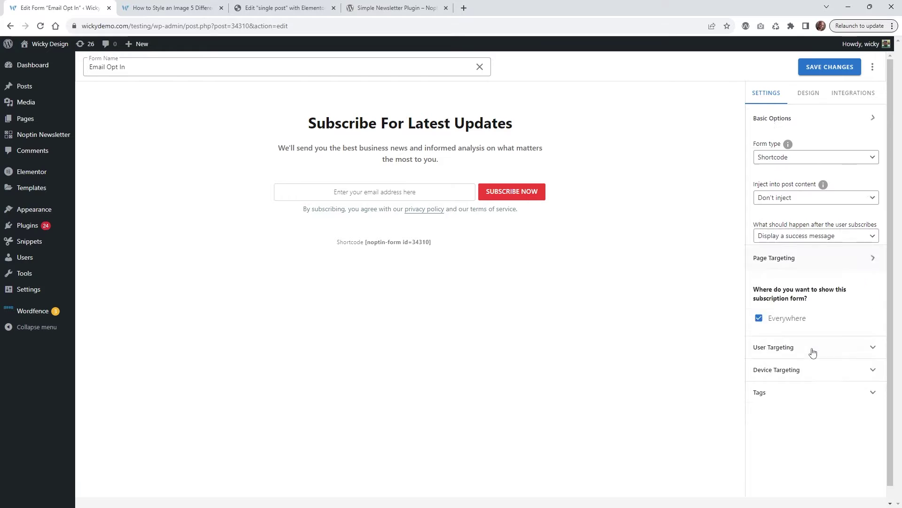
pyautogui.click(811, 316)
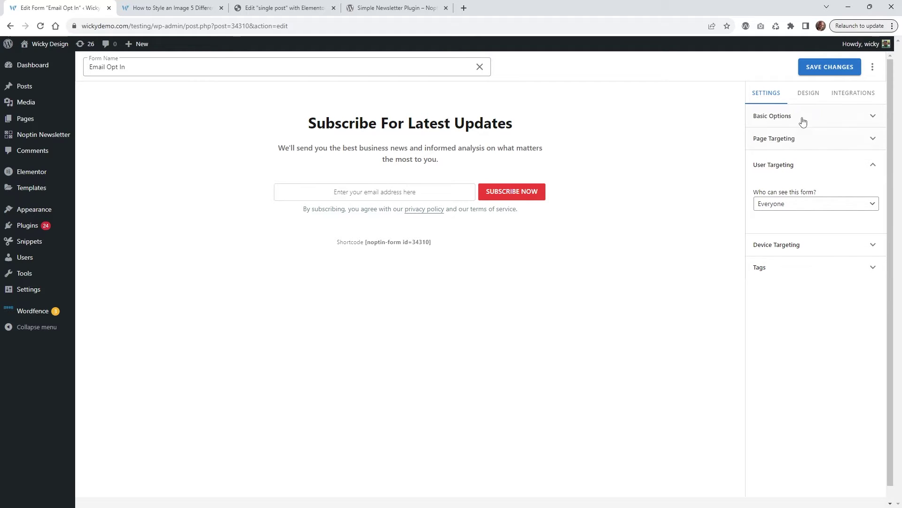
pyautogui.click(813, 99)
pyautogui.click(793, 120)
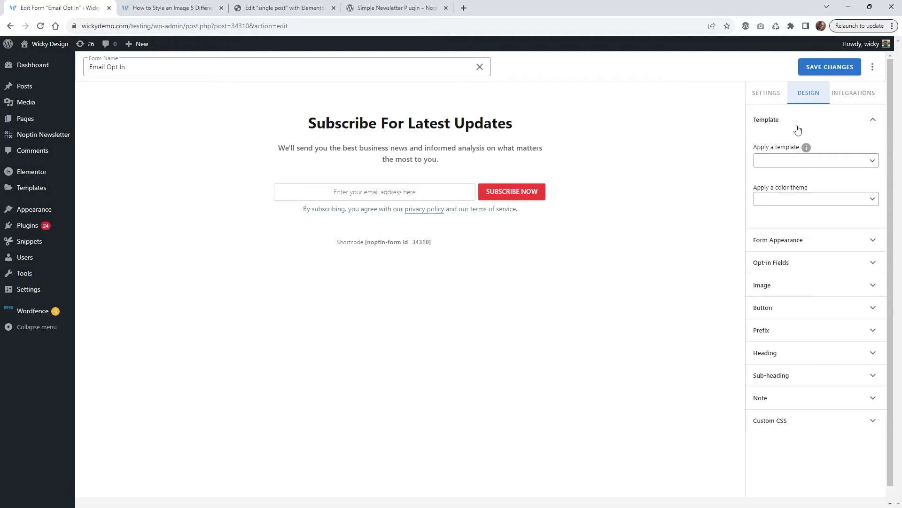
# - Try the Professional, Classic and Subheading templates before settling on Borderless
pyautogui.click(776, 161)
pyautogui.click(777, 172)
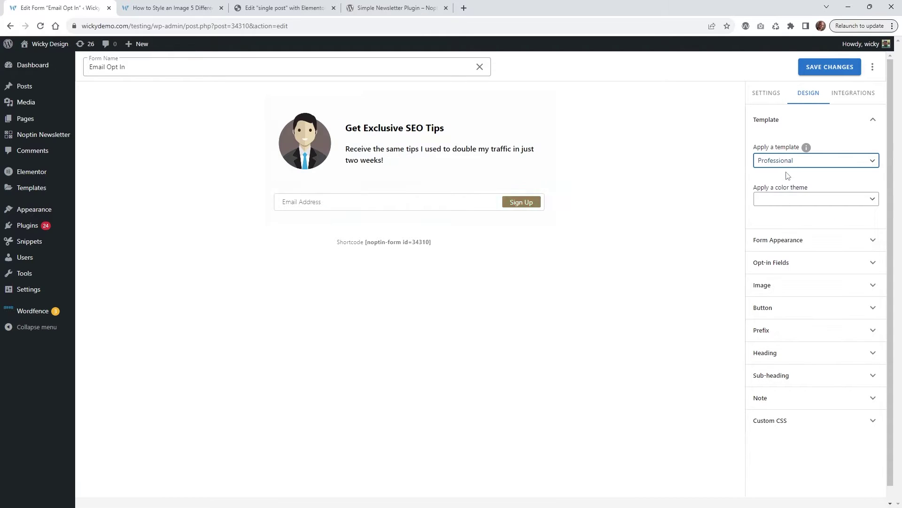
pyautogui.click(789, 164)
pyautogui.click(794, 182)
pyautogui.click(797, 165)
pyautogui.click(798, 191)
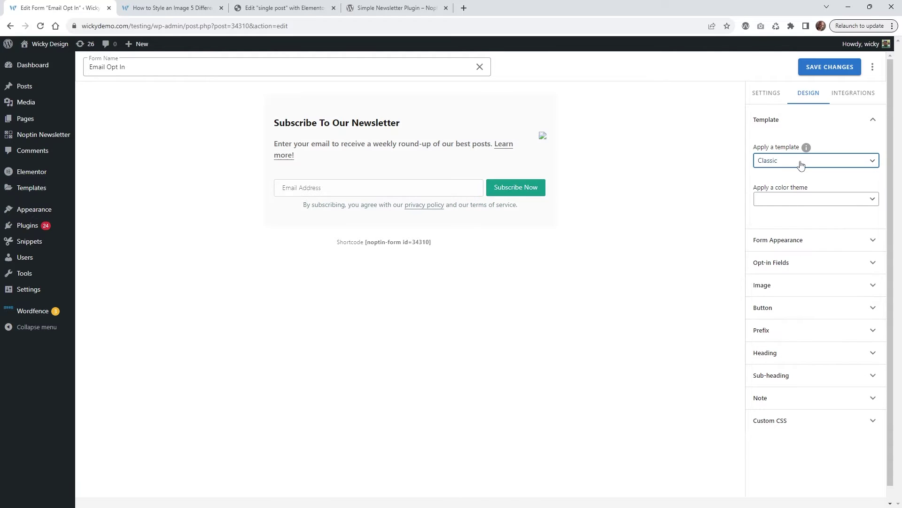
pyautogui.click(801, 165)
pyautogui.click(798, 201)
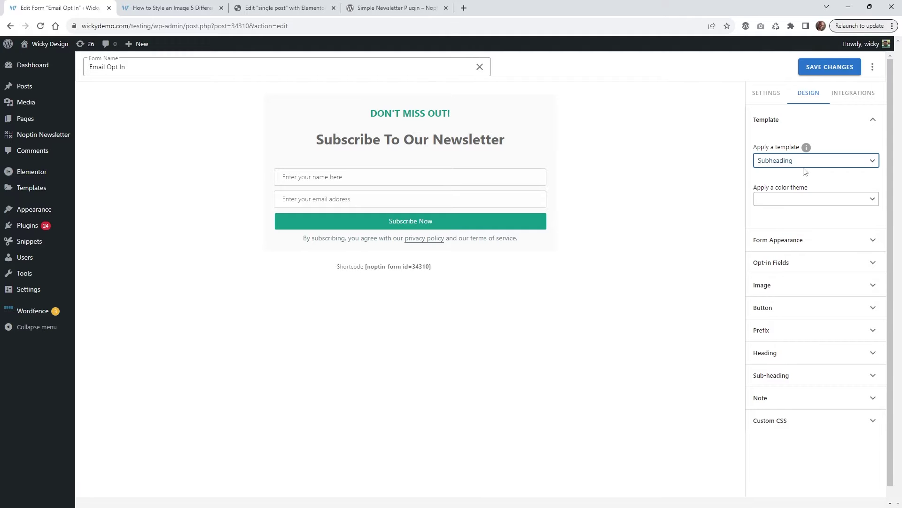
pyautogui.click(804, 162)
pyautogui.click(807, 192)
pyautogui.click(810, 162)
pyautogui.click(809, 188)
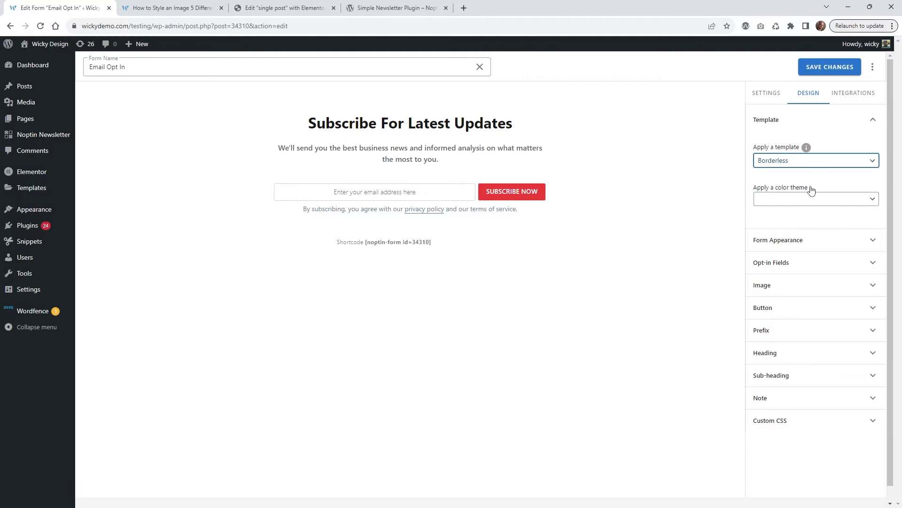
# - Try the Indigo, Green and Grey colour themes, then apply the White theme
pyautogui.click(804, 200)
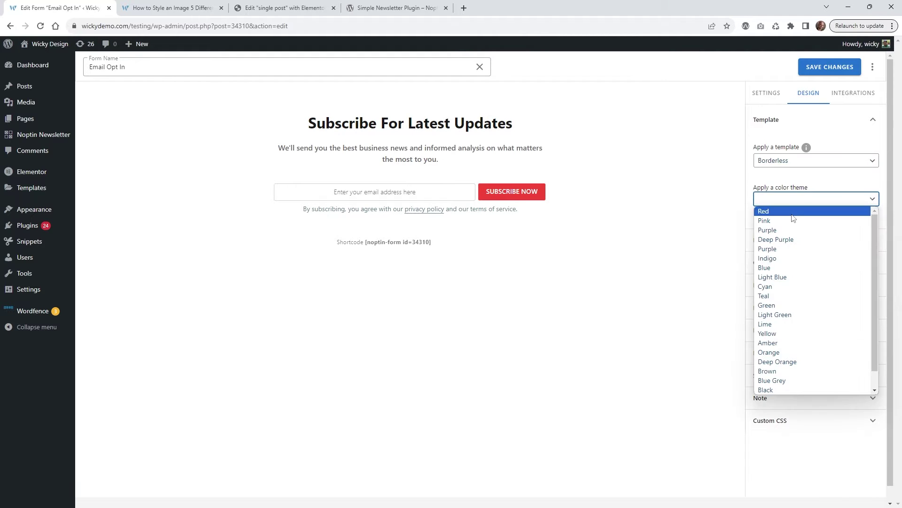
pyautogui.click(802, 258)
pyautogui.click(801, 201)
pyautogui.click(804, 260)
pyautogui.click(809, 201)
pyautogui.click(804, 305)
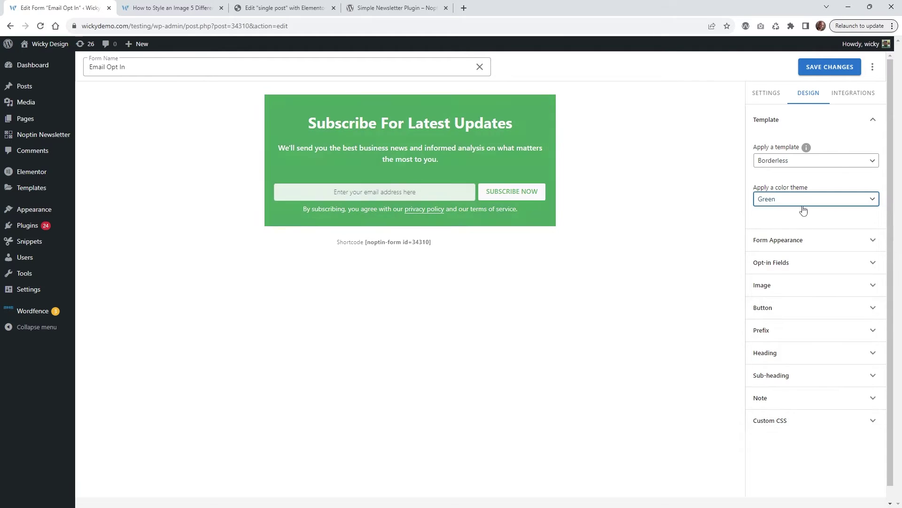
pyautogui.click(804, 203)
pyautogui.scroll(-1, 825, 305)
pyautogui.scroll(2, 818, 301)
pyautogui.scroll(-1, 800, 357)
pyautogui.click(795, 390)
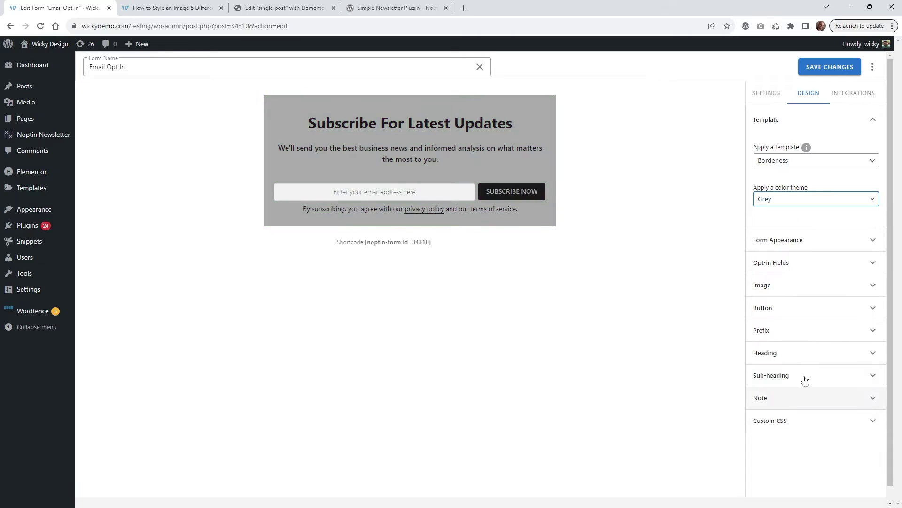
pyautogui.click(809, 200)
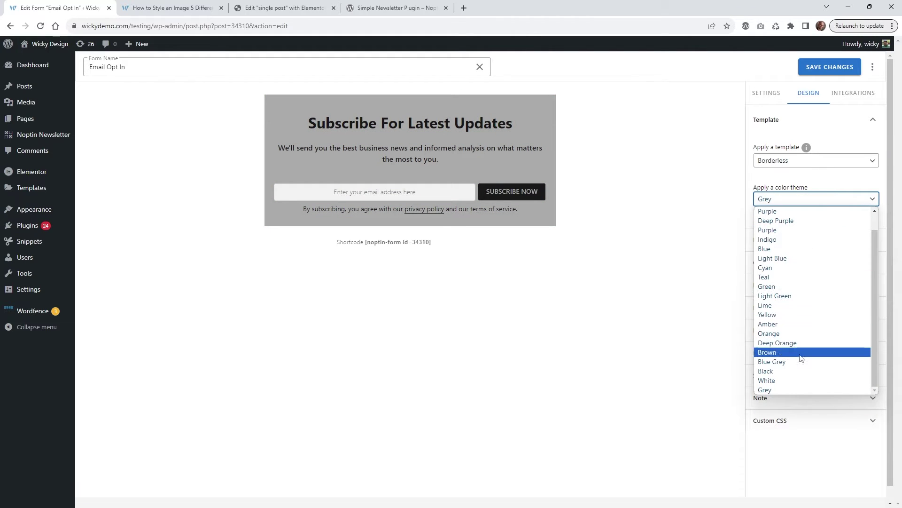
pyautogui.click(800, 380)
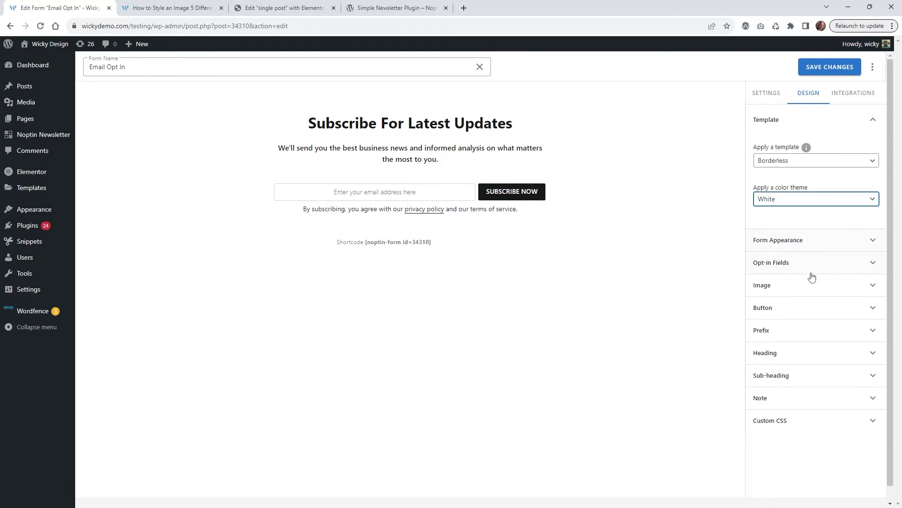
pyautogui.click(509, 124)
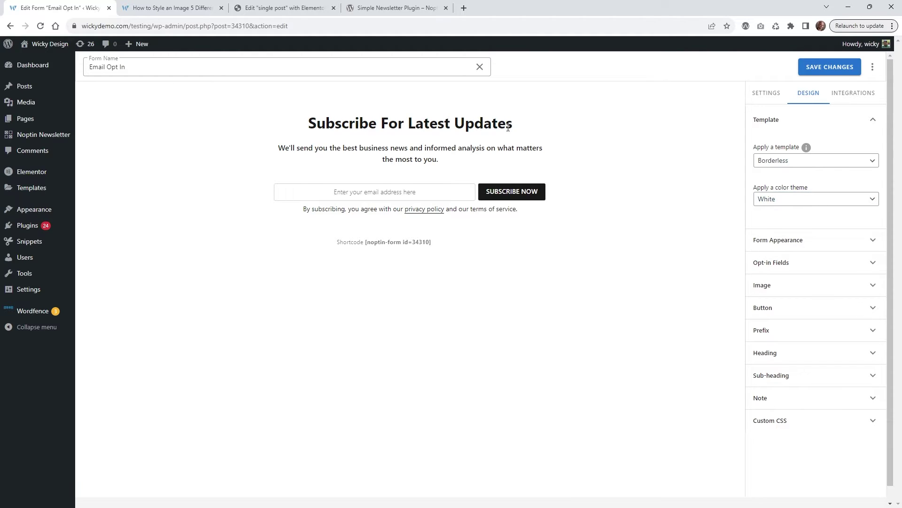
# - Remove stray periods from the heading, review Opt-in Fields, Prefix, Heading and Sub-heading, and save
pyautogui.write('..')
pyautogui.press('BackSpace')
pyautogui.press('BackSpace')
pyautogui.click(802, 266)
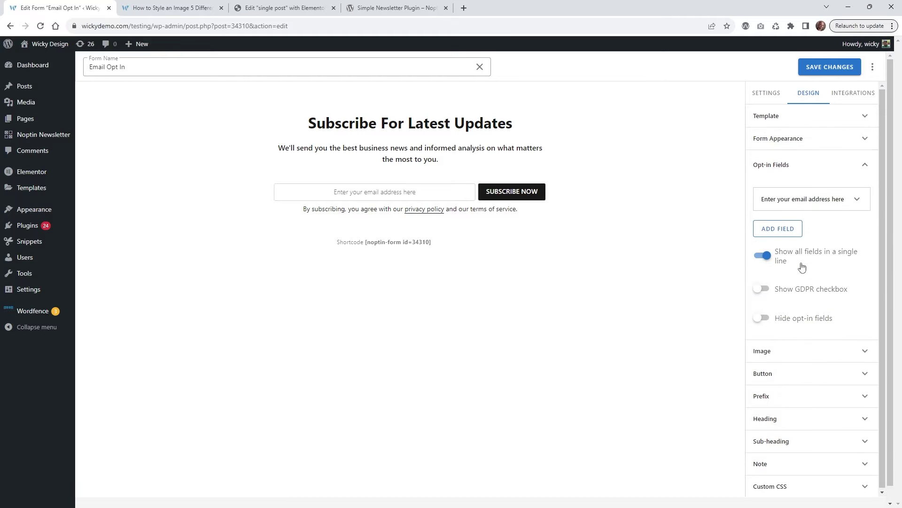
pyautogui.click(801, 397)
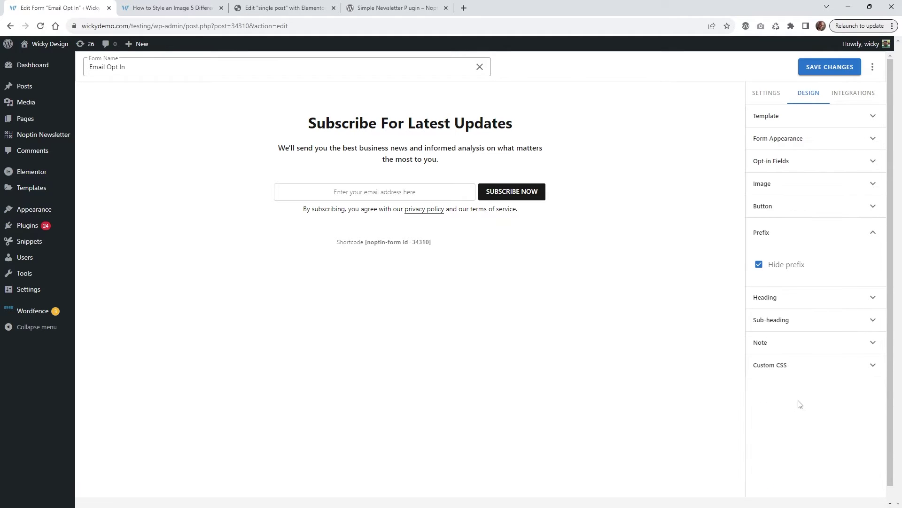
pyautogui.click(794, 298)
pyautogui.click(845, 331)
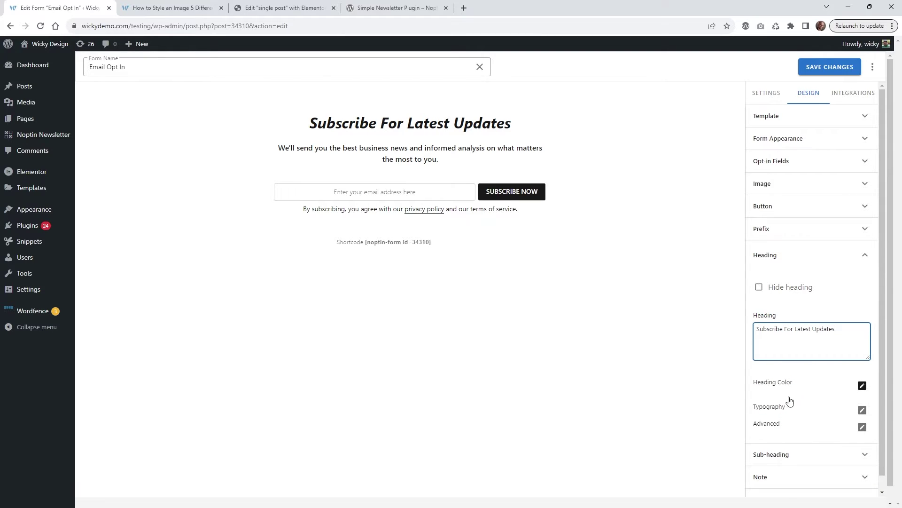
pyautogui.click(786, 454)
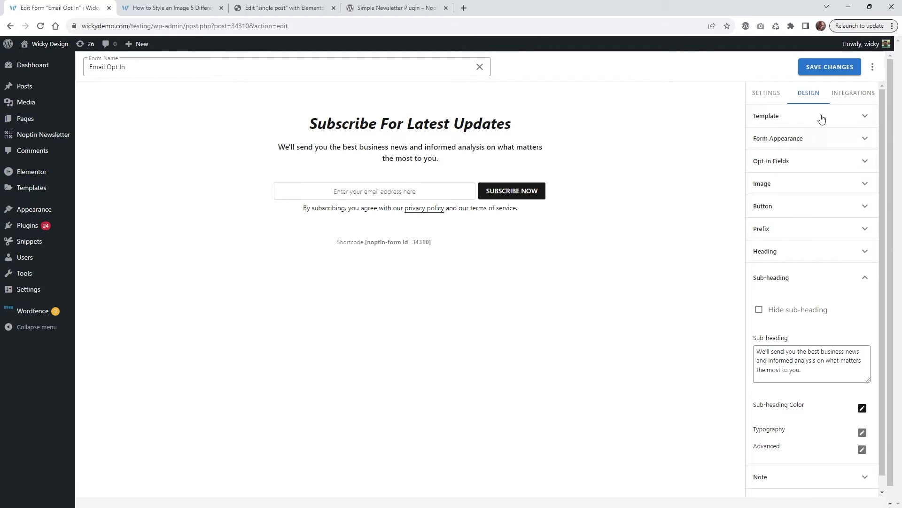
pyautogui.click(831, 74)
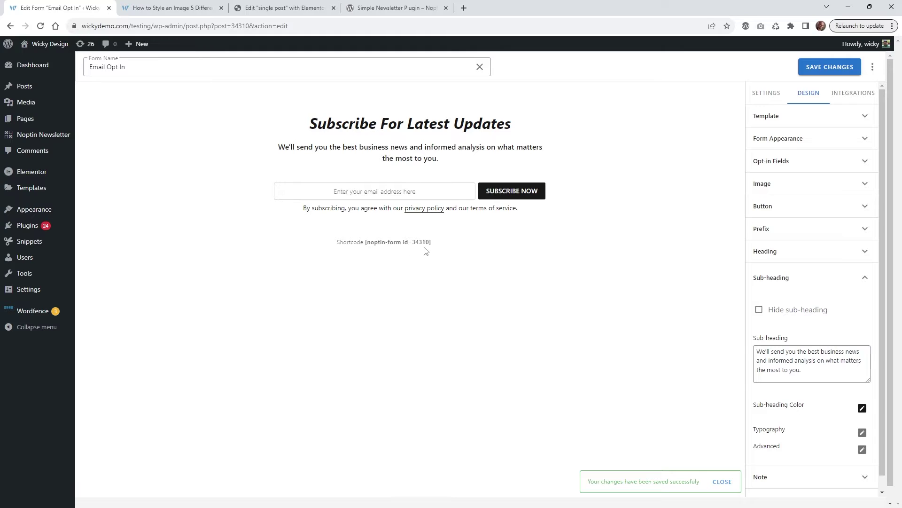
pyautogui.moveTo(430, 242); pyautogui.dragTo(367, 237)
# - Copy the [noptin-form id=34310] shortcode from the form editor and the Subscription Forms list
pyautogui.rightClick(371, 241)
pyautogui.click(390, 254)
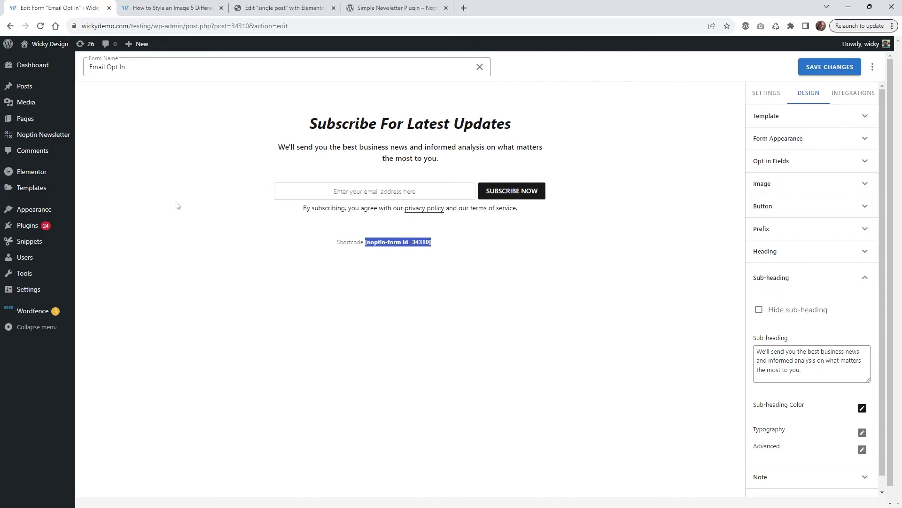
pyautogui.moveTo(41, 135)
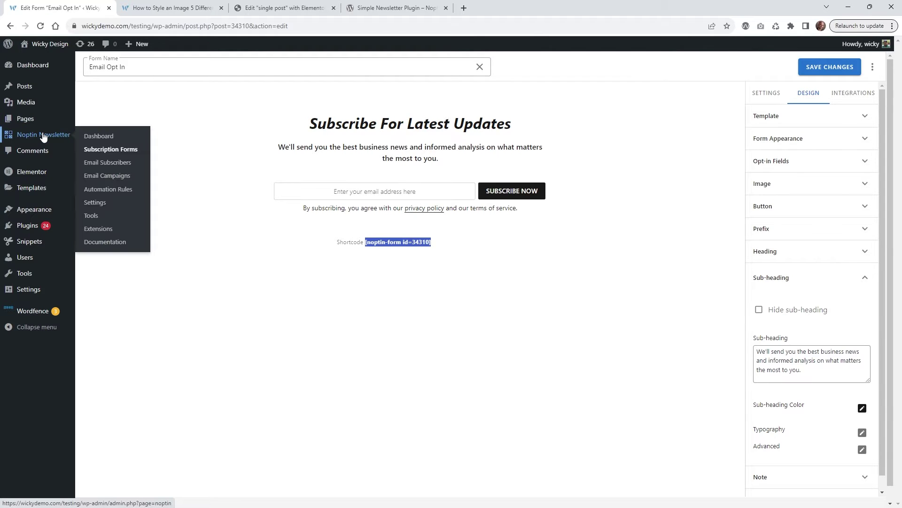
pyautogui.click(107, 151)
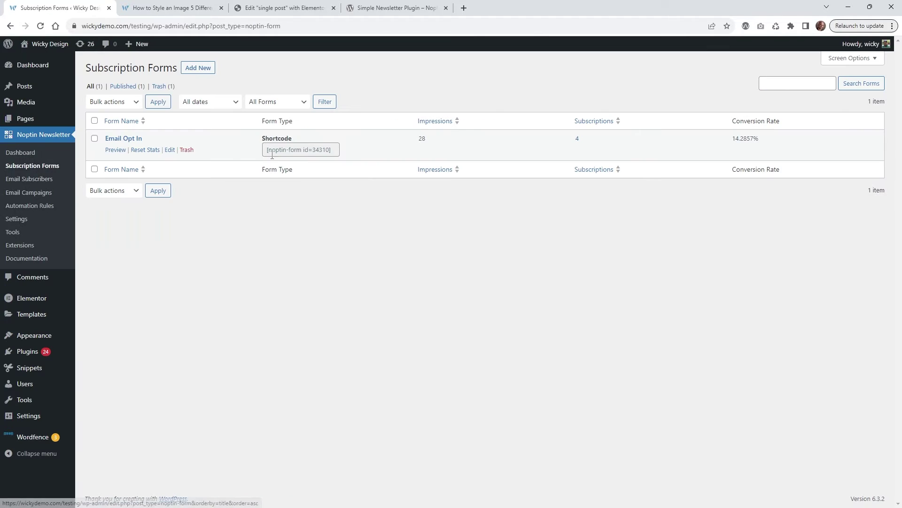
pyautogui.click(292, 151)
pyautogui.rightClick(312, 149)
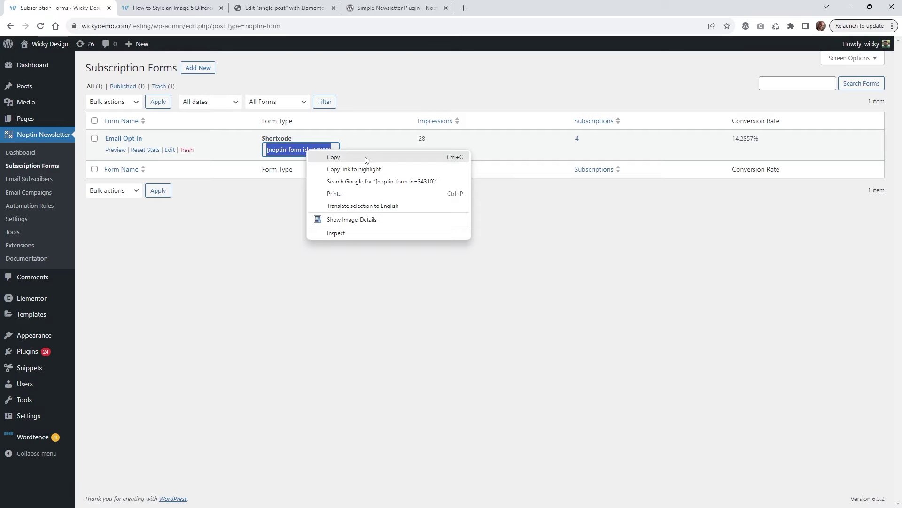
pyautogui.click(334, 157)
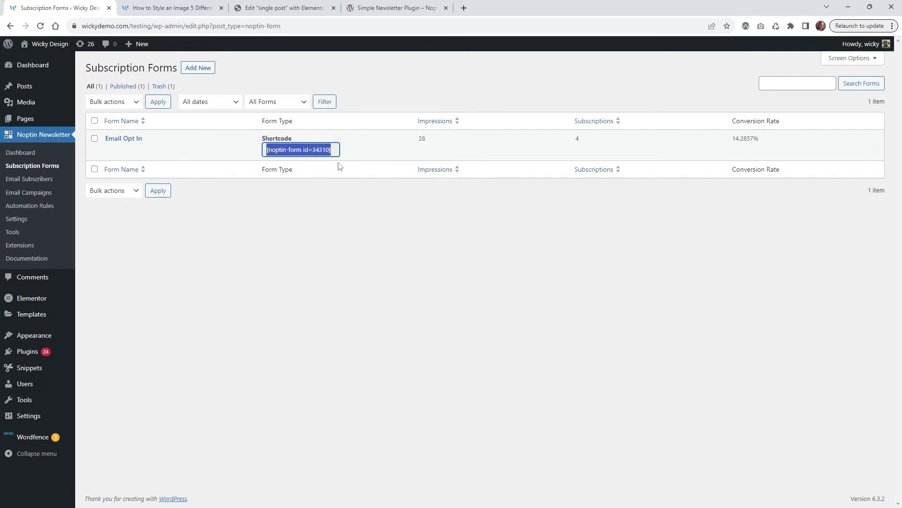
pyautogui.click(170, 6)
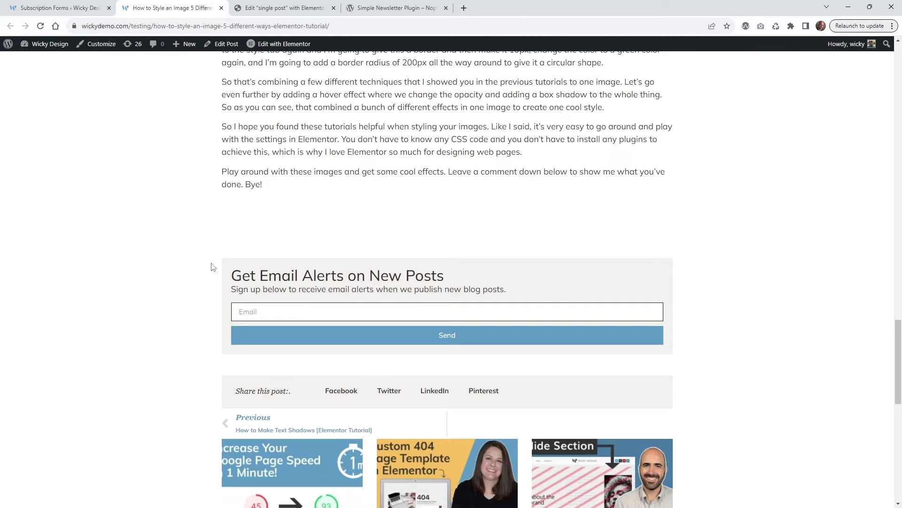
# - Bring up the Elementor editor for the 'single post' template
pyautogui.click(286, 8)
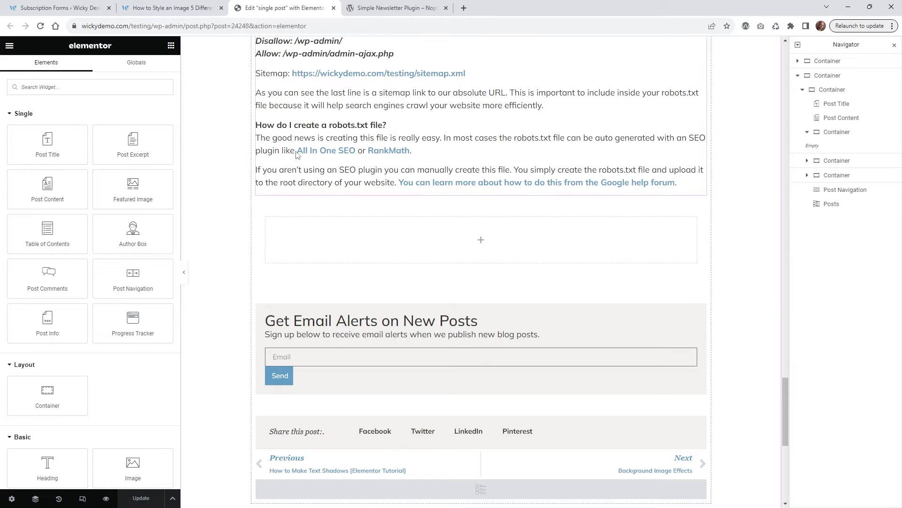
# - Add a Shortcode widget with [noptin-form id=34310] to the empty container and update the template
pyautogui.write('shor')
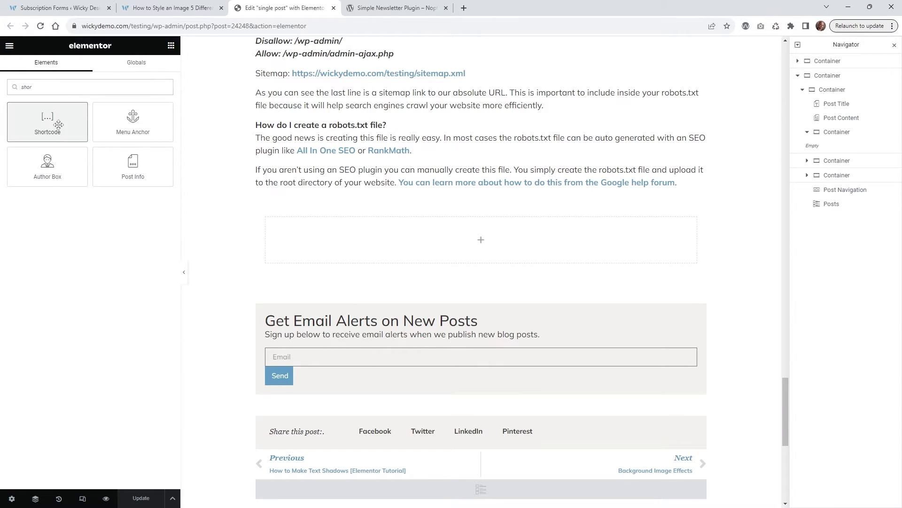
pyautogui.moveTo(58, 124); pyautogui.dragTo(374, 235)
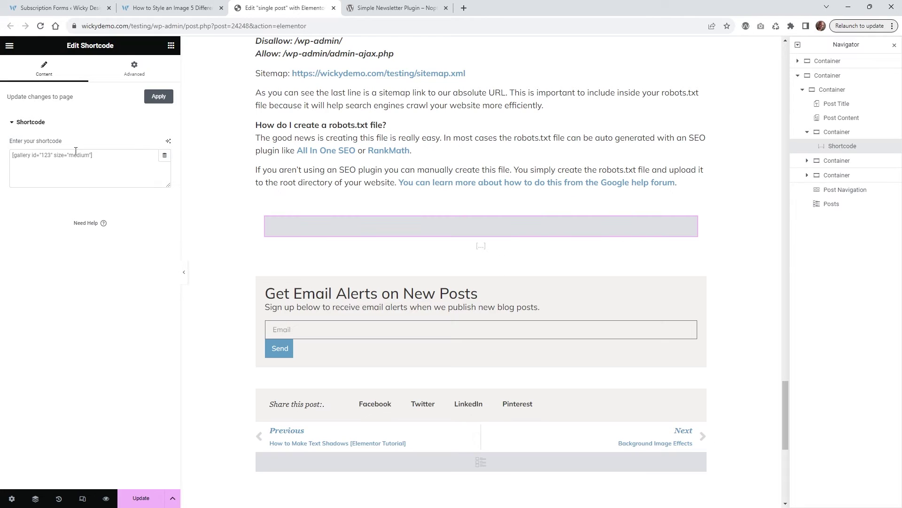
pyautogui.click(84, 162)
pyautogui.hotkey('ctrl', 'v')
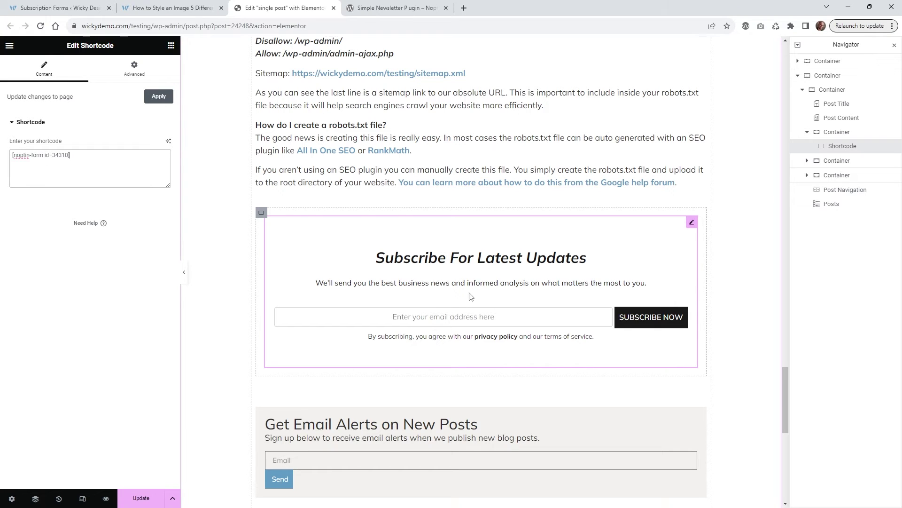
pyautogui.click(142, 499)
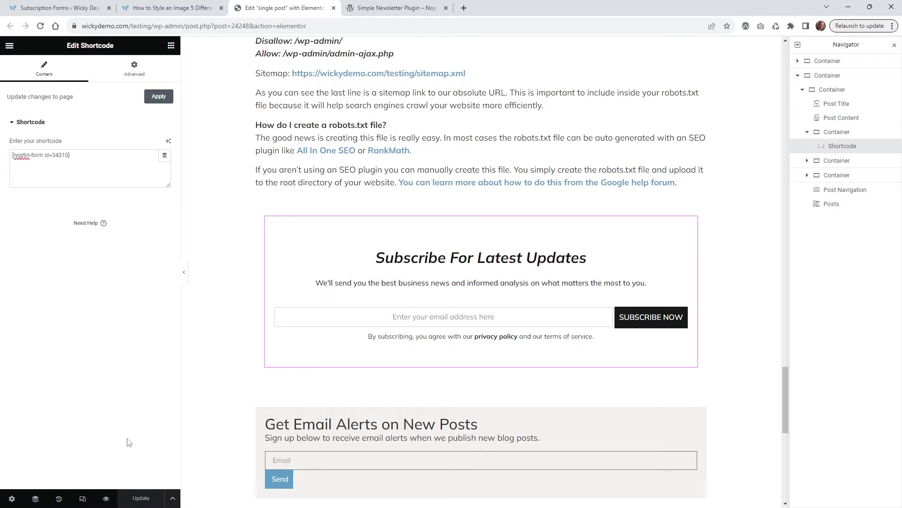
pyautogui.click(171, 7)
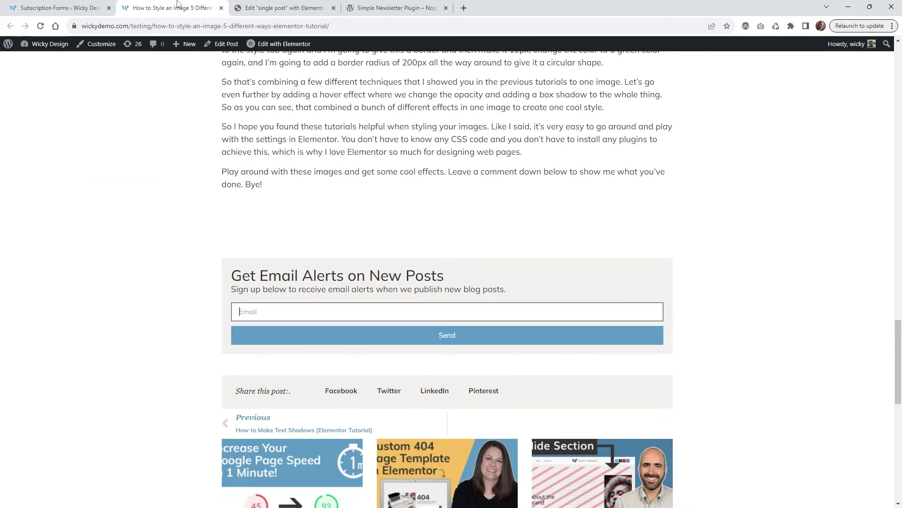
# - Reload the post, subscribe a test email address through the new form, then view Email Subscribers
pyautogui.click(40, 26)
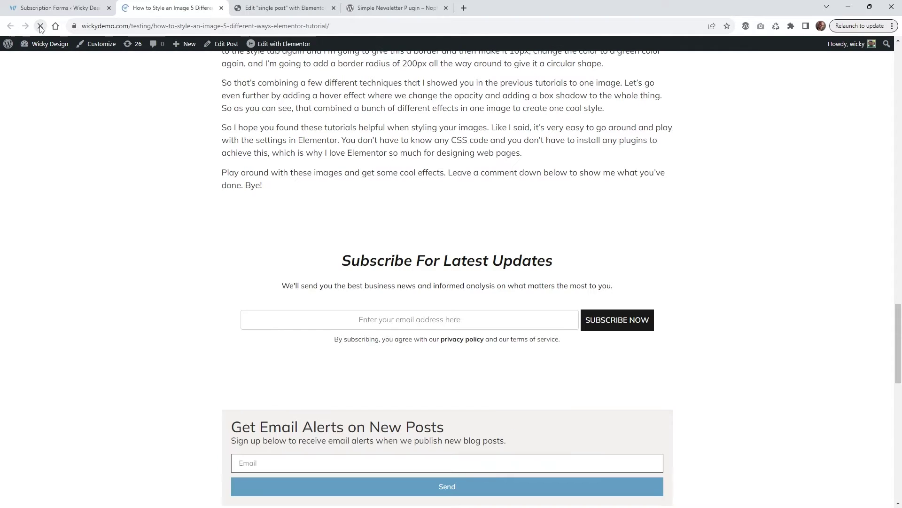
pyautogui.click(436, 320)
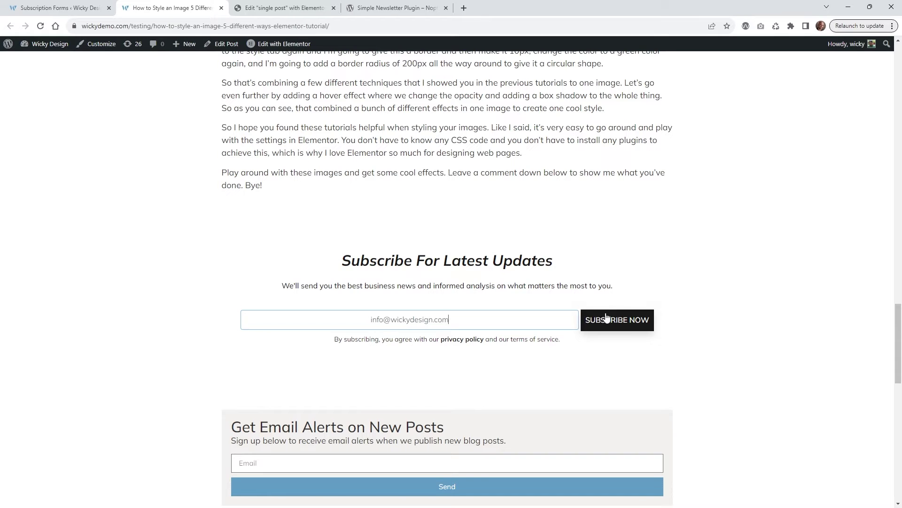
pyautogui.click(606, 317)
pyautogui.moveTo(363, 294); pyautogui.dragTo(542, 299)
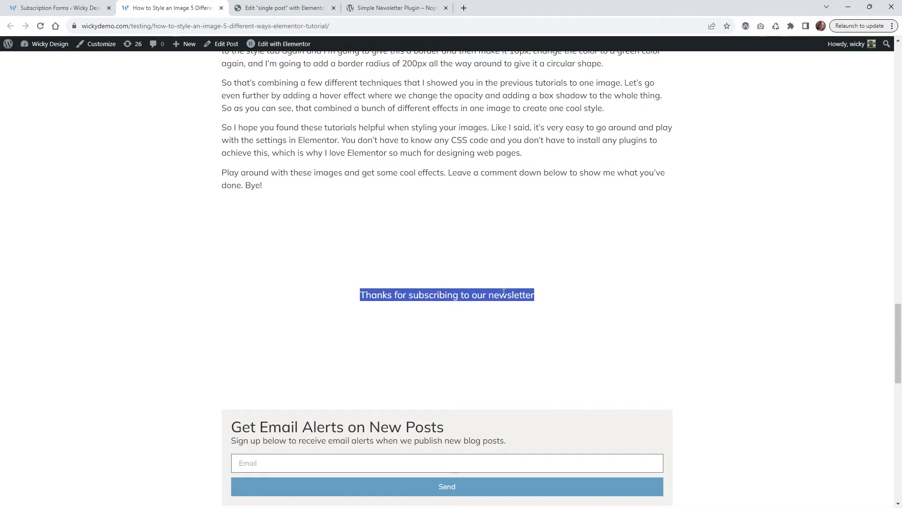
pyautogui.hotkey('ctrl', '1')
pyautogui.click(25, 183)
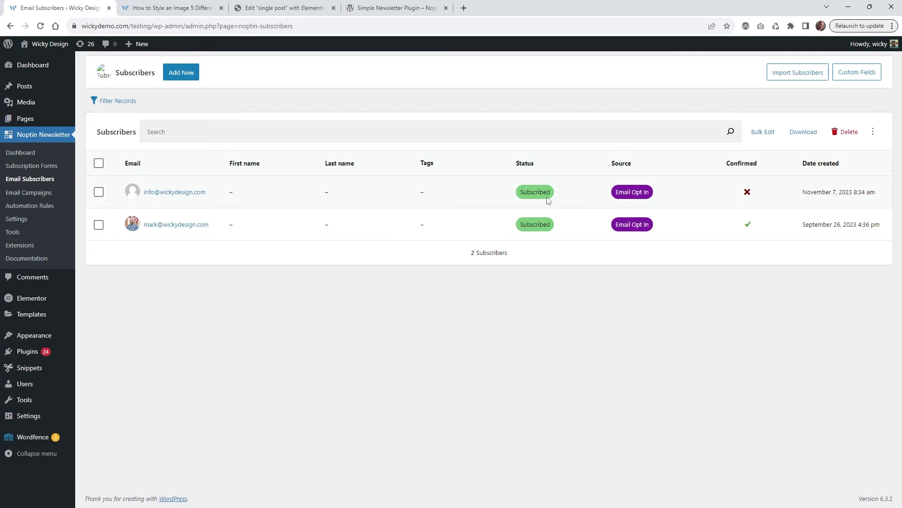
pyautogui.moveTo(657, 197); pyautogui.dragTo(617, 190)
pyautogui.click(892, 201)
pyautogui.click(788, 81)
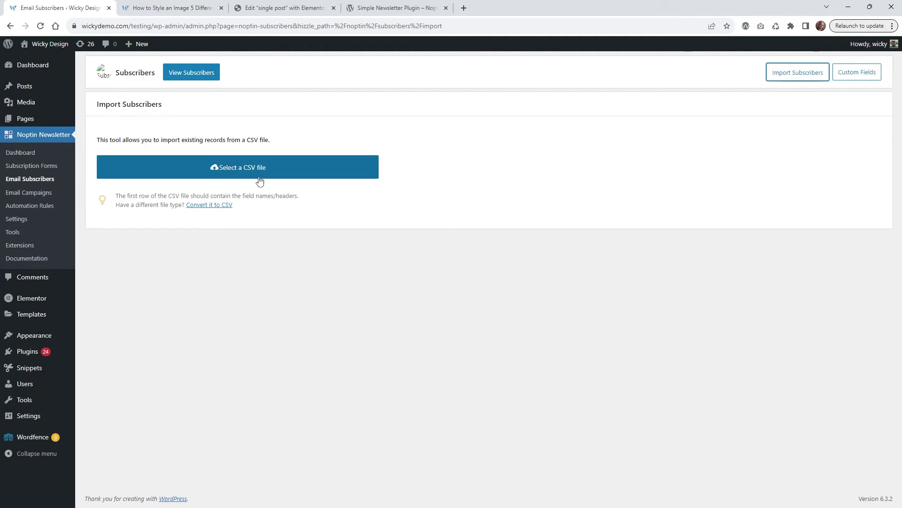
pyautogui.hotkey('alt', 'Left')
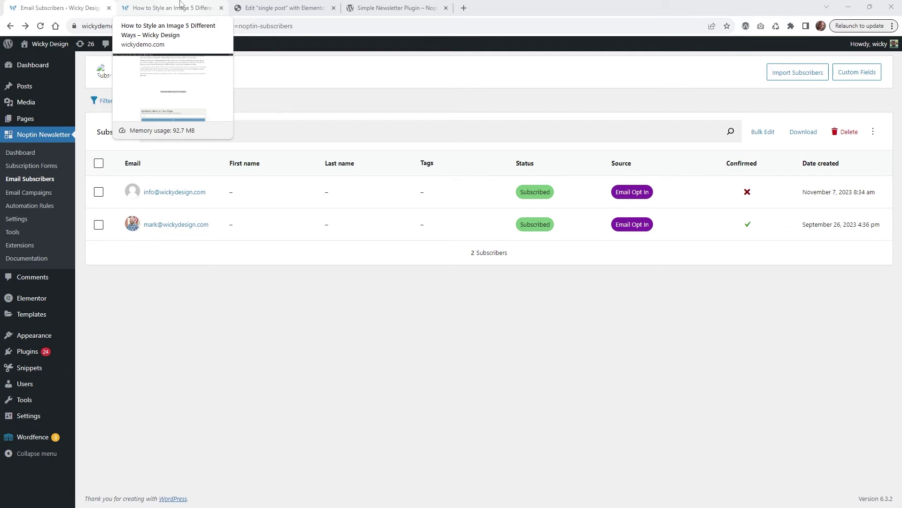
# - Select the email alerts form in Elementor and review its Email field and after-submit actions
pyautogui.click(282, 8)
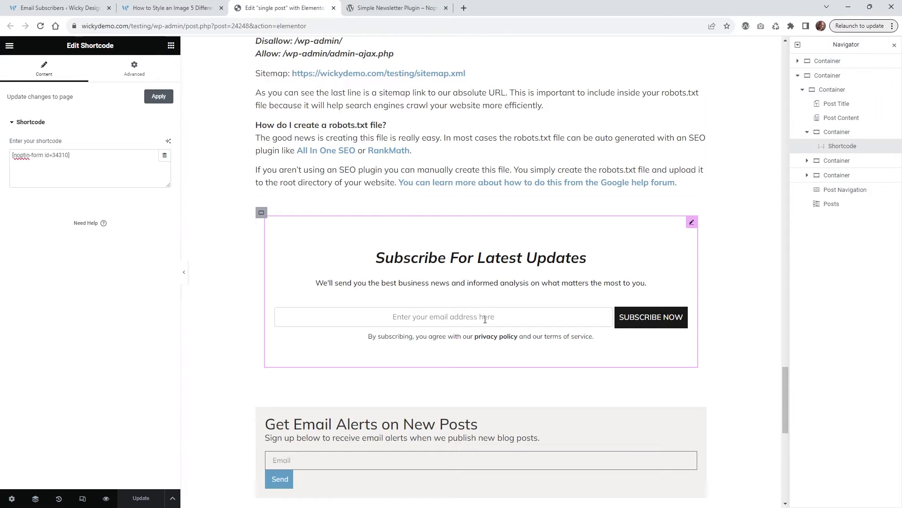
pyautogui.scroll(-3, 478, 210)
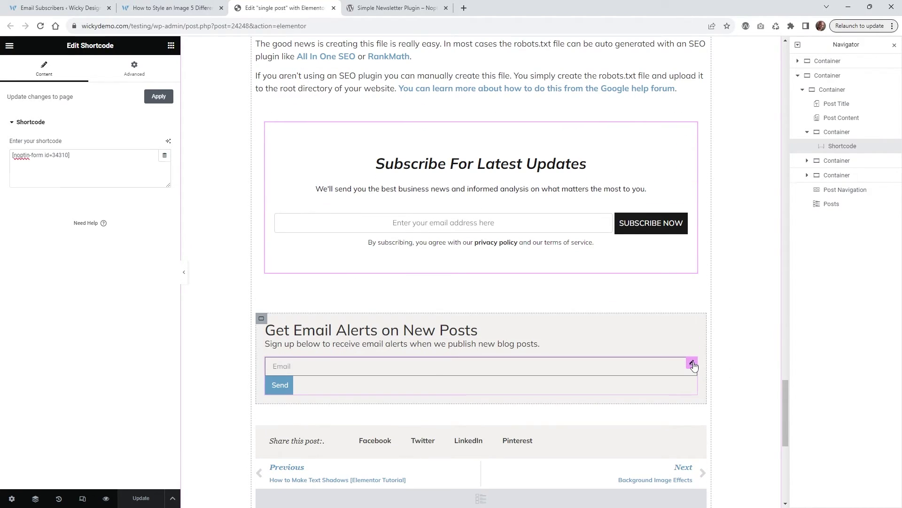
pyautogui.click(693, 364)
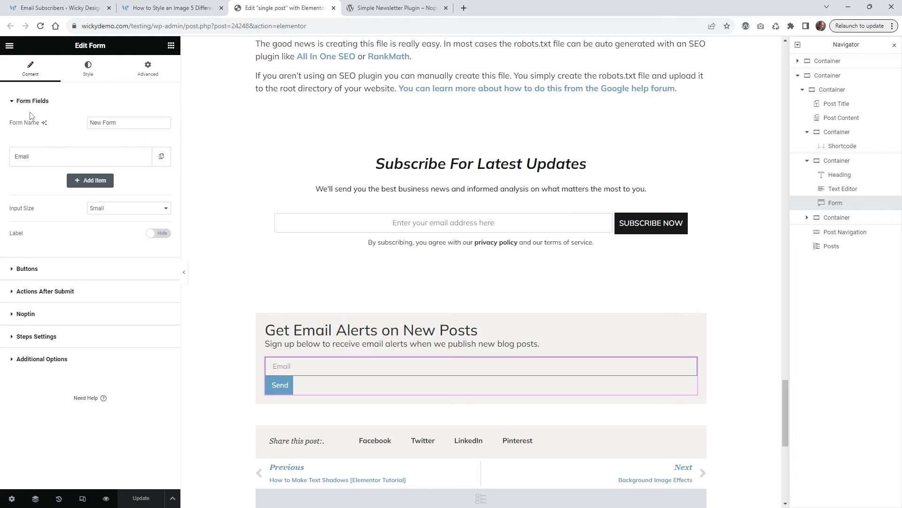
pyautogui.click(45, 163)
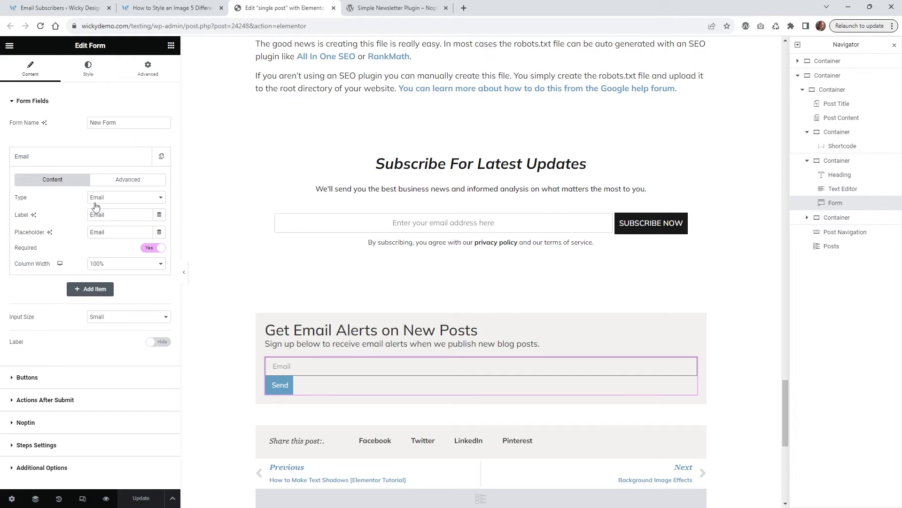
pyautogui.click(54, 157)
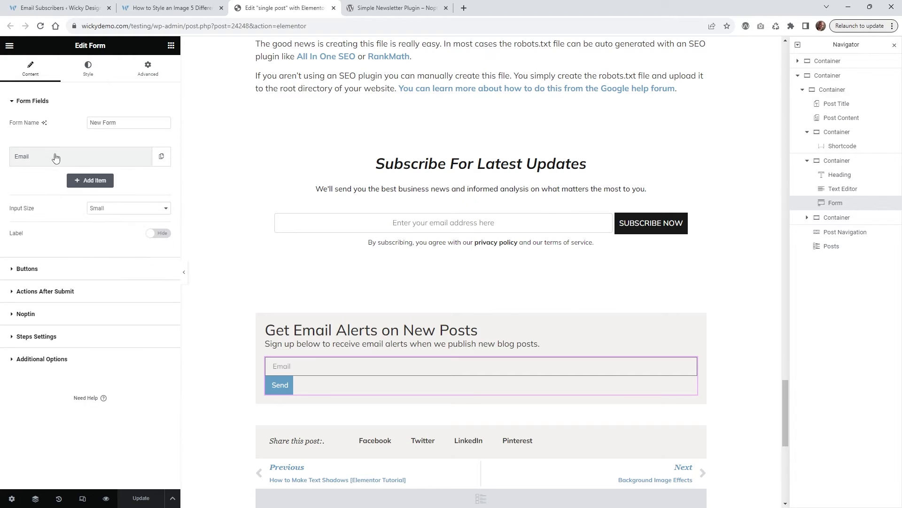
pyautogui.click(46, 292)
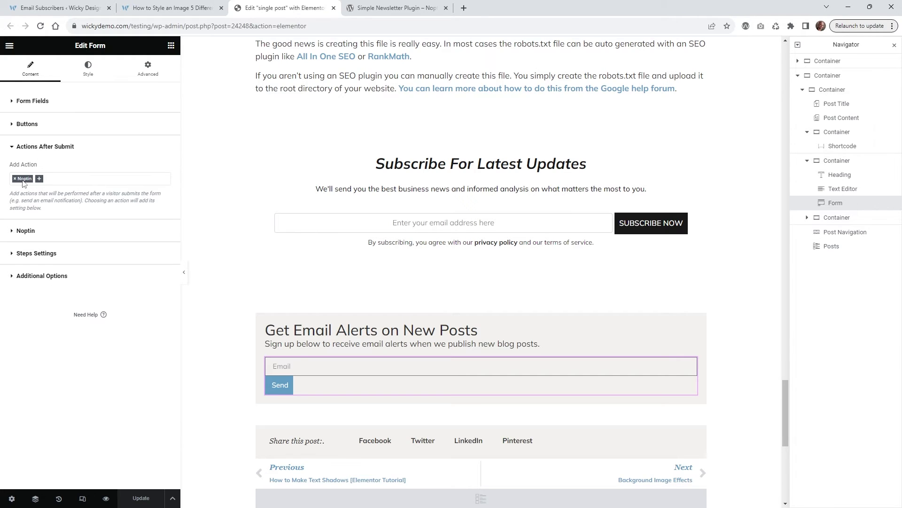
# - Confirm the Noptin mapping sends Email* to Email and leaves First Name as None
pyautogui.click(35, 229)
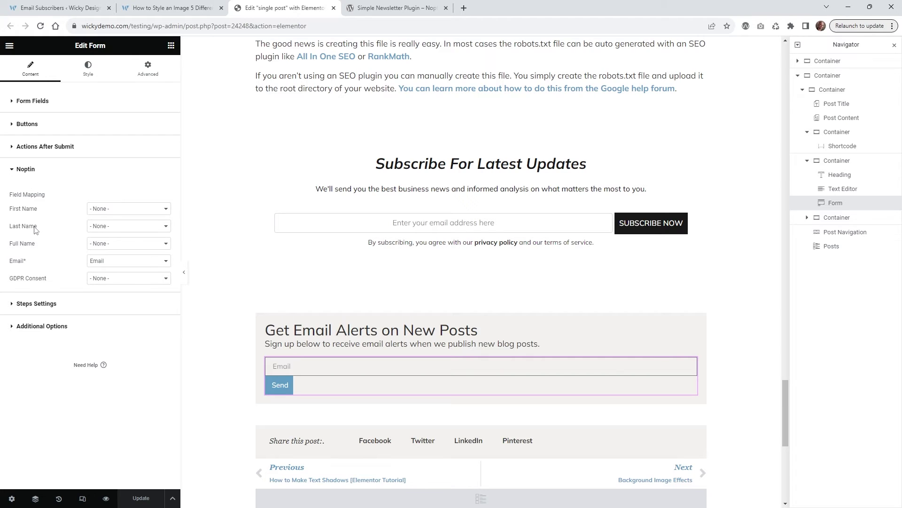
pyautogui.click(112, 264)
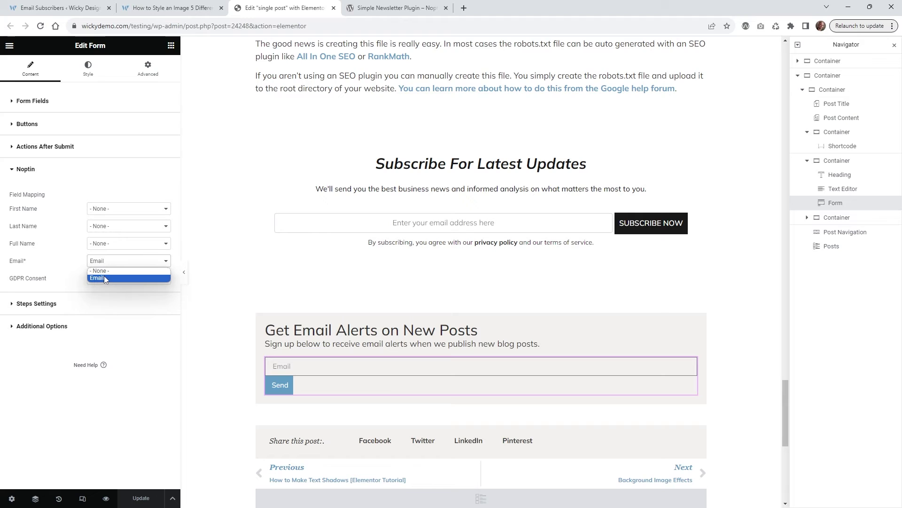
pyautogui.click(105, 279)
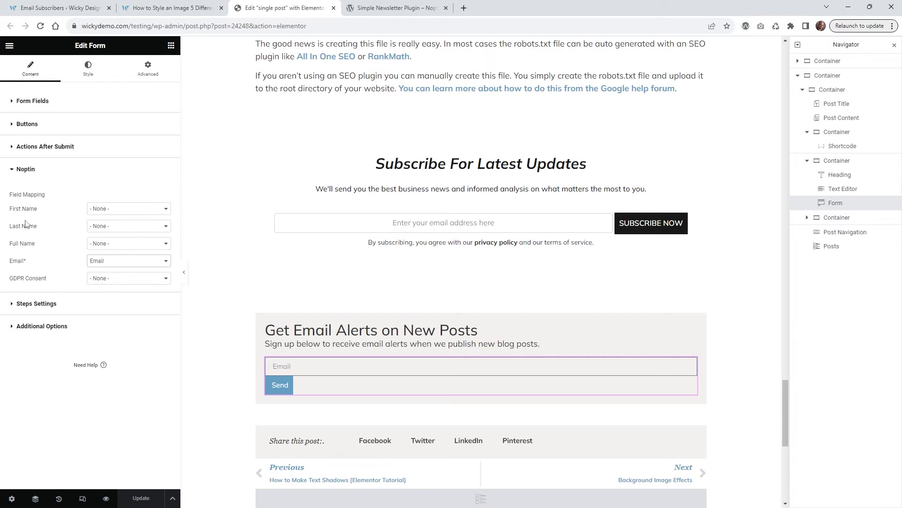
pyautogui.click(39, 104)
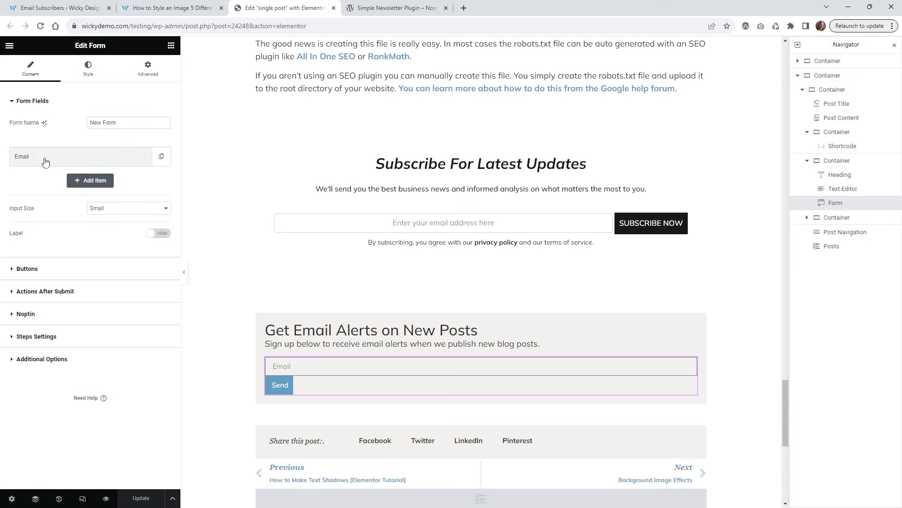
pyautogui.click(62, 298)
pyautogui.click(41, 230)
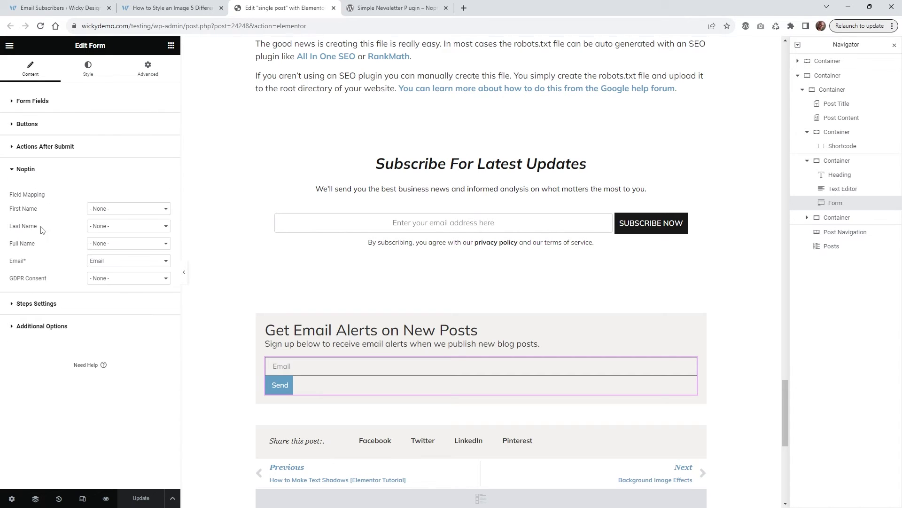
pyautogui.click(111, 210)
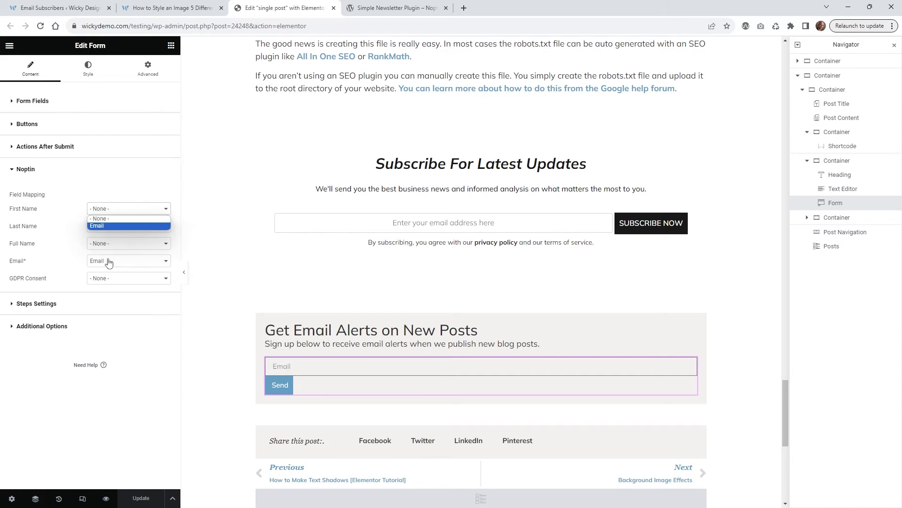
pyautogui.click(62, 360)
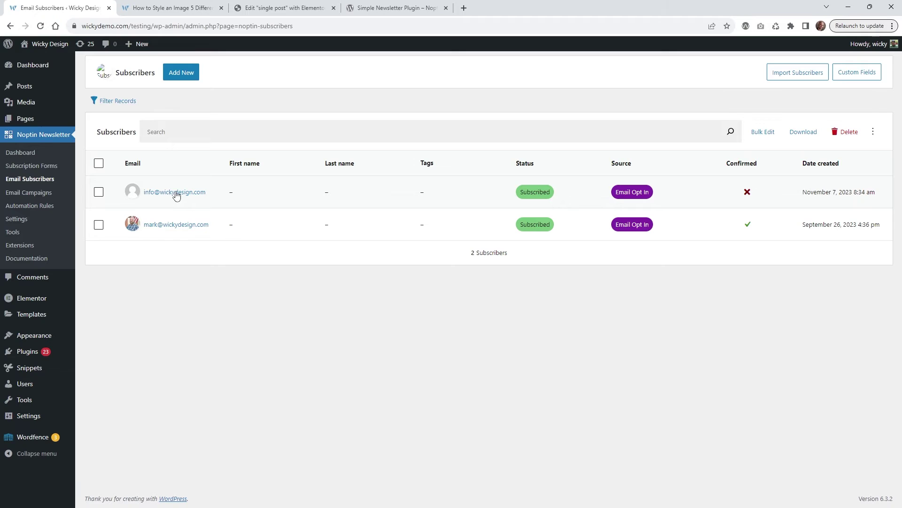
# - Go to Noptin Newsletter > Email Campaigns from the admin sidebar
pyautogui.click(21, 193)
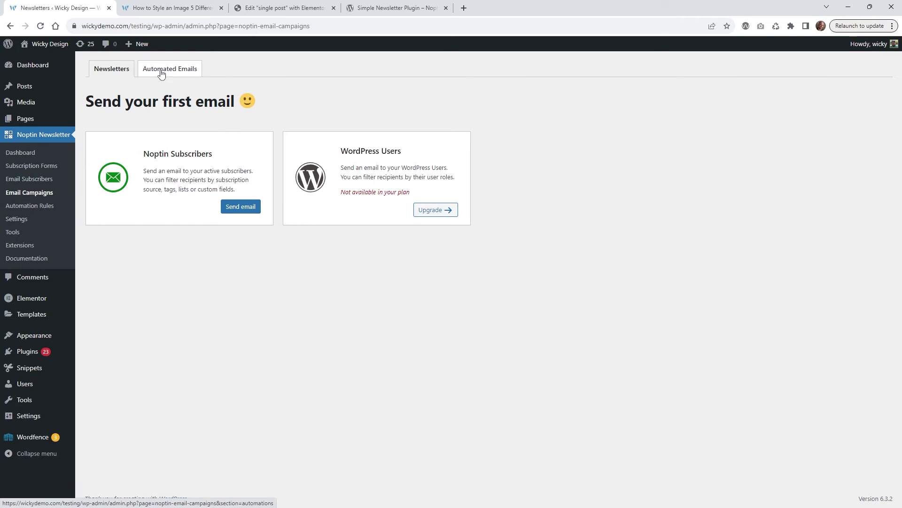
# - Set up a New Post Notification campaign from the Automated Emails tab
pyautogui.click(181, 74)
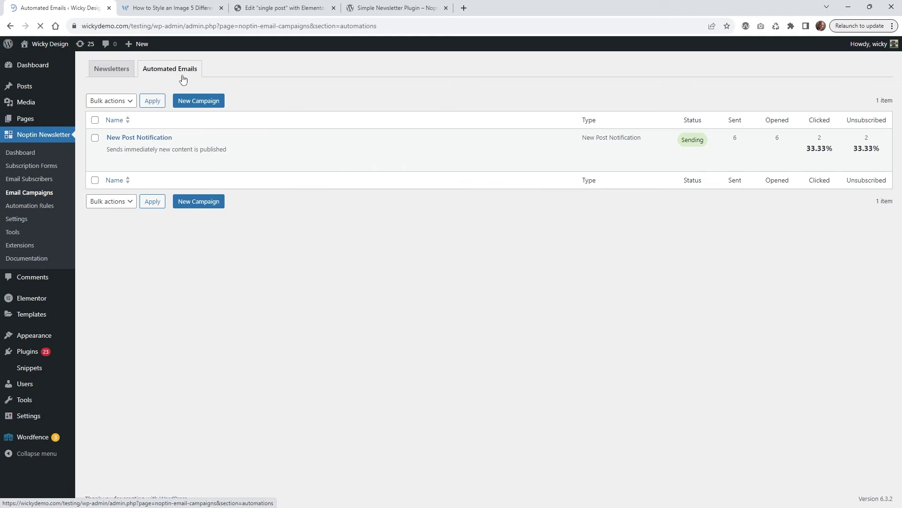
pyautogui.click(198, 104)
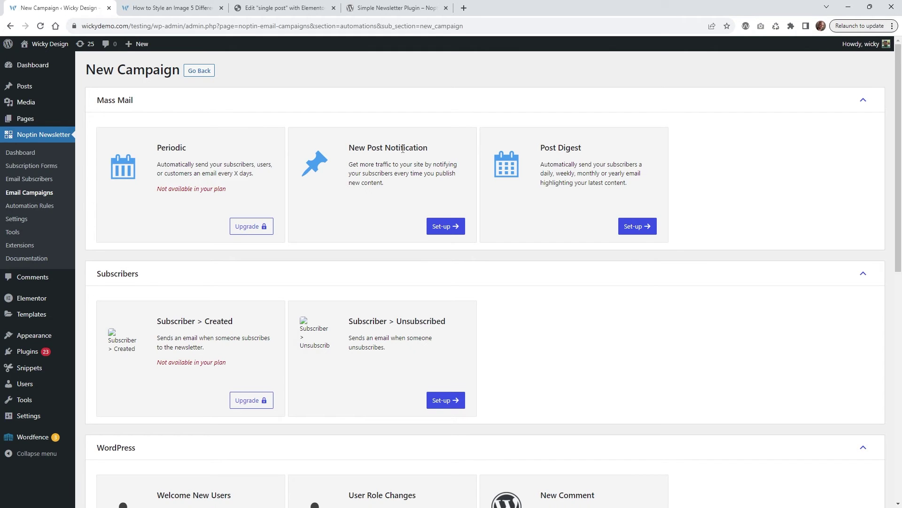
pyautogui.click(447, 227)
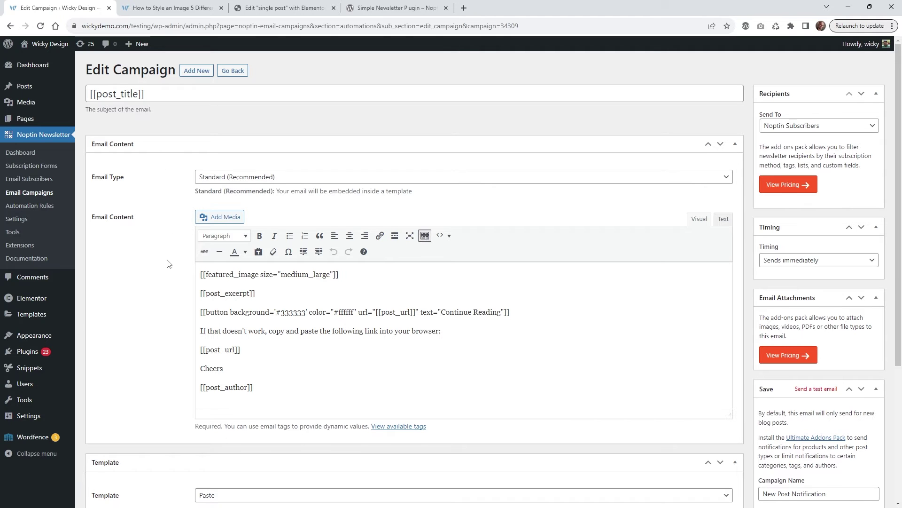
# - Put 'Read our latest post:' in front of [[post_title]] in the email subject
pyautogui.scroll(-1, 169, 262)
pyautogui.scroll(-3, 168, 263)
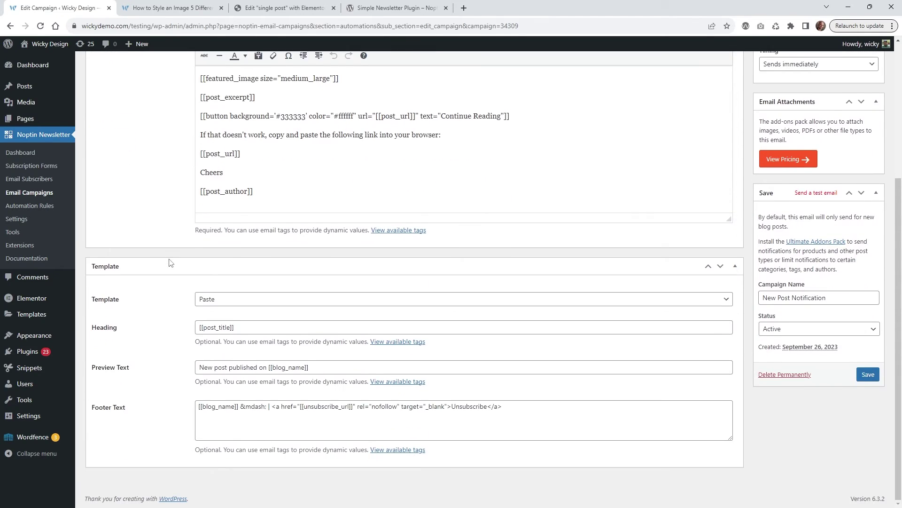
pyautogui.scroll(4, 168, 262)
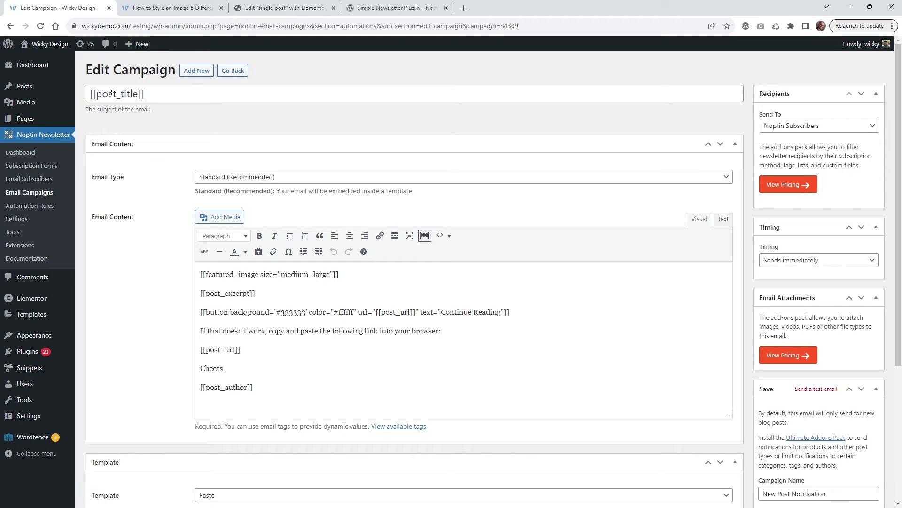
pyautogui.click(161, 94)
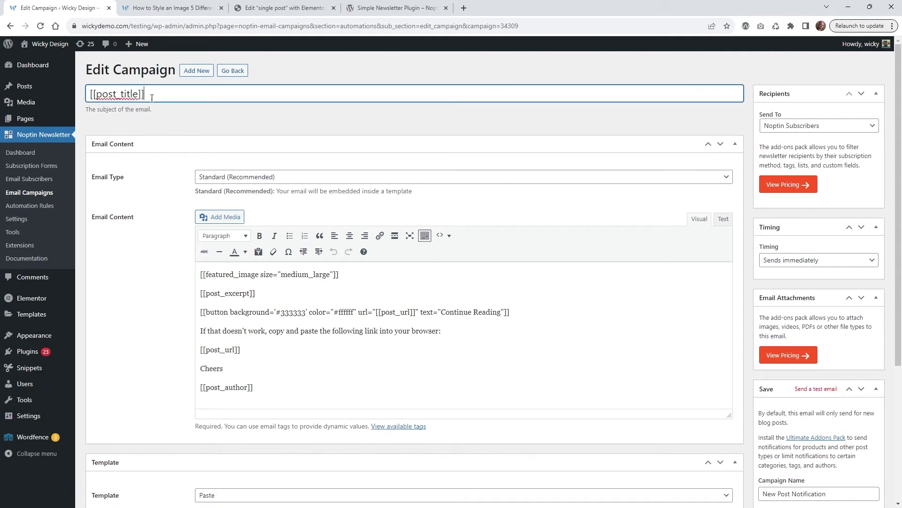
pyautogui.moveTo(161, 93); pyautogui.dragTo(89, 94)
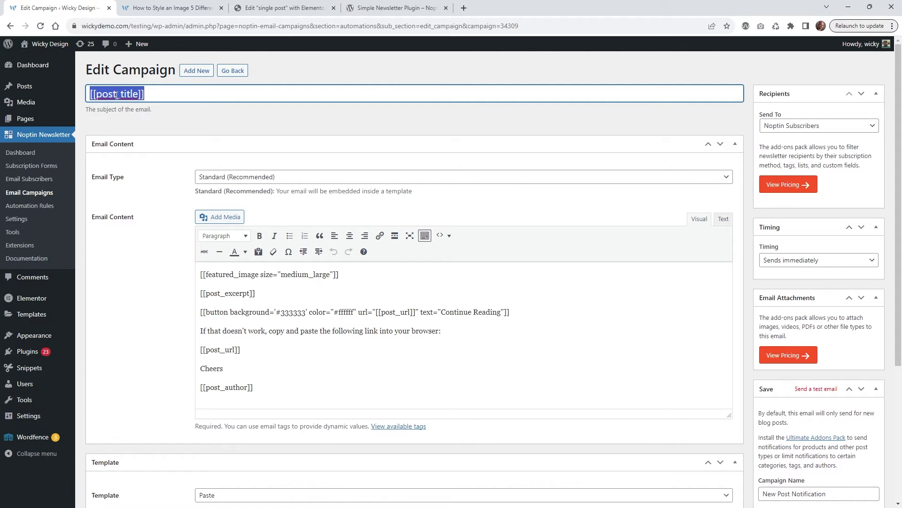
pyautogui.click(118, 94)
pyautogui.hotkey('ctrl', 'a')
pyautogui.press('Right')
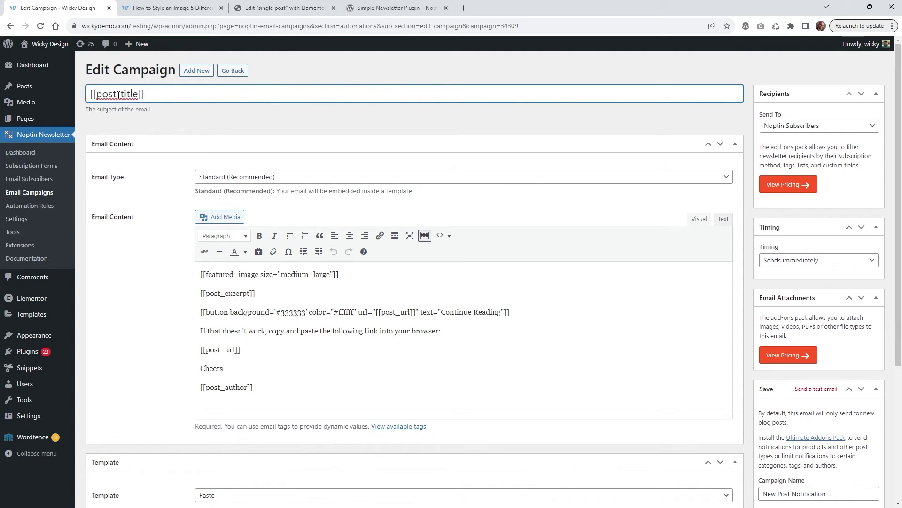
pyautogui.write('Read our latest post:')
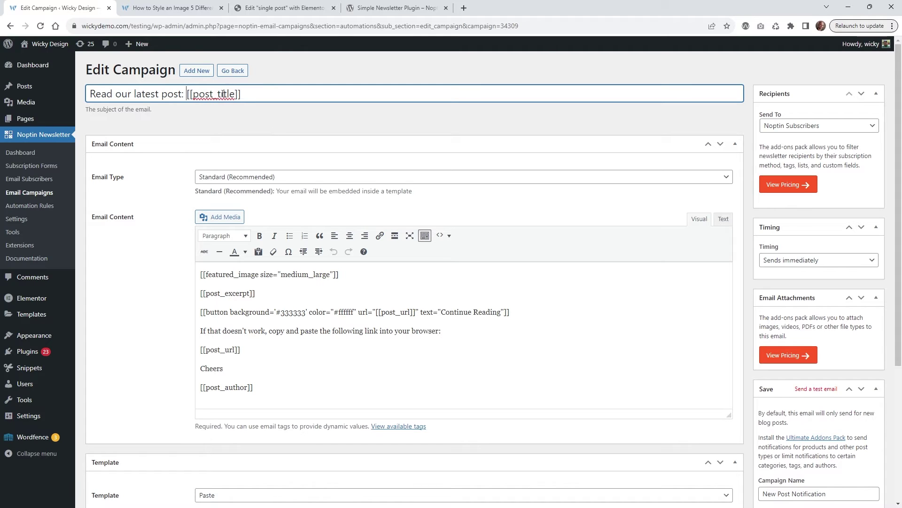
pyautogui.doubleClick(205, 93)
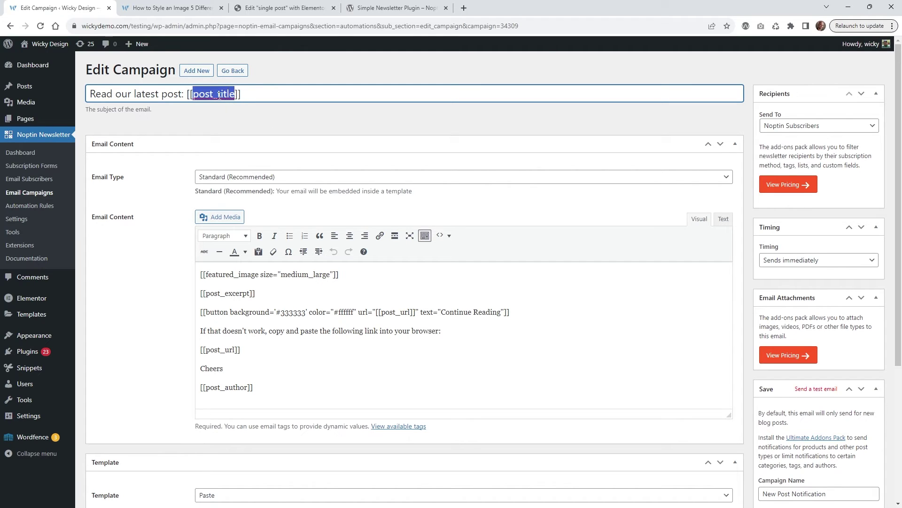
pyautogui.click(168, 178)
# - Keep the Standard email type and review the [[post_excerpt]] tag in the body
pyautogui.click(239, 177)
pyautogui.click(242, 178)
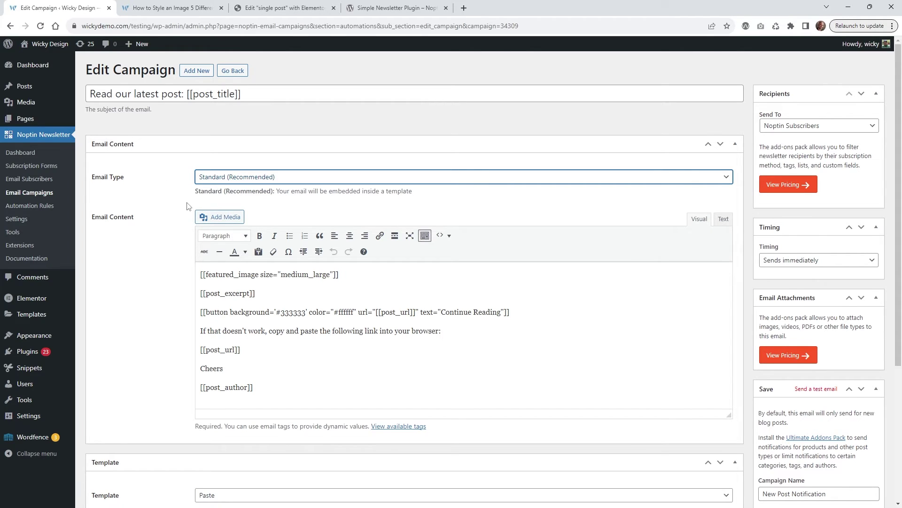
pyautogui.scroll(-1, 187, 206)
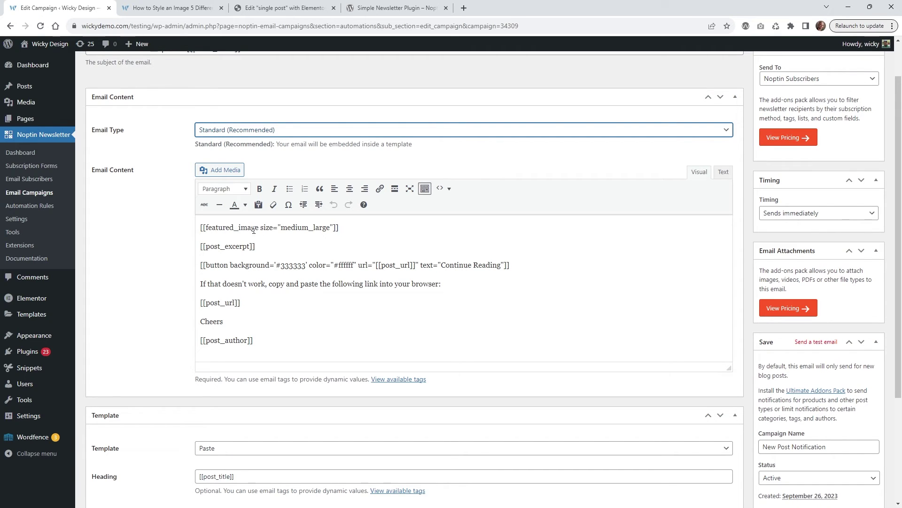
pyautogui.moveTo(215, 246); pyautogui.dragTo(240, 250)
pyautogui.click(219, 264)
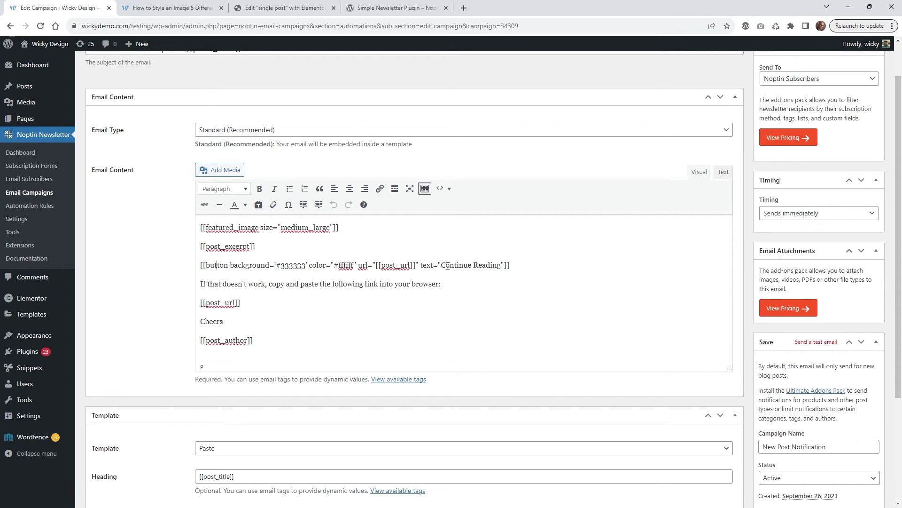
# - Review the button's background and text colour settings in the email body
pyautogui.moveTo(230, 265); pyautogui.dragTo(357, 265)
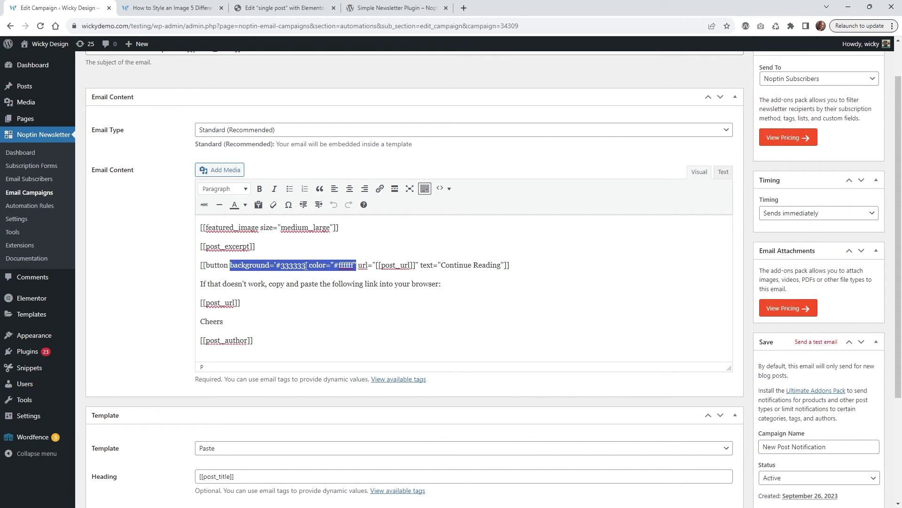
pyautogui.click(339, 265)
pyautogui.moveTo(356, 265); pyautogui.dragTo(436, 285)
pyautogui.click(286, 282)
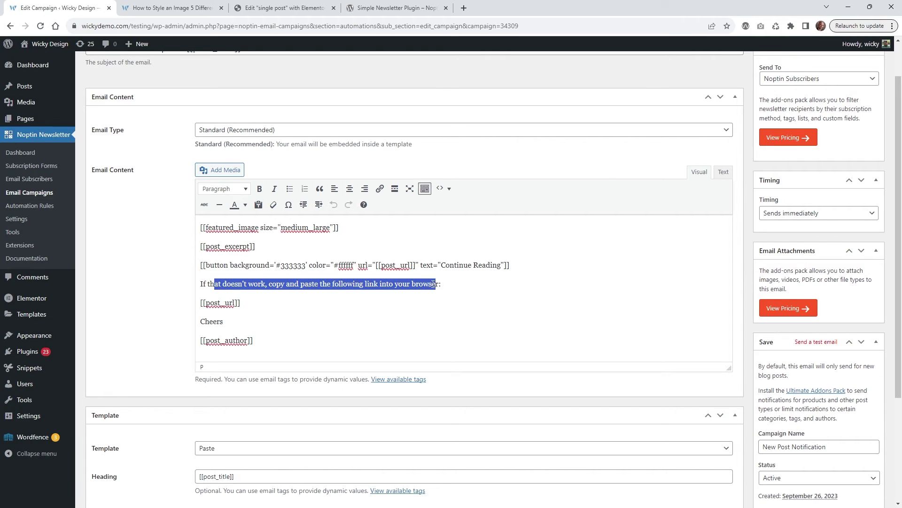
# - Review the [[post_url]] tag, then open the View available tags guide
pyautogui.moveTo(203, 302); pyautogui.dragTo(236, 308)
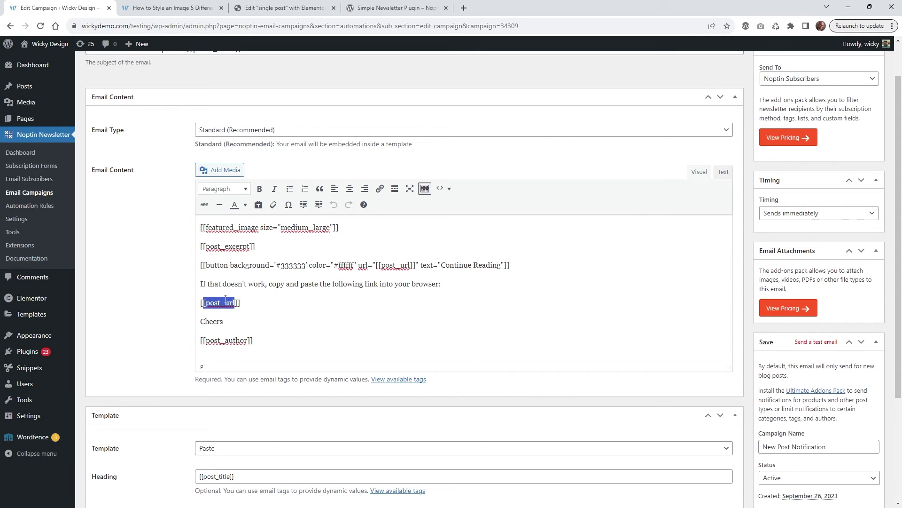
pyautogui.click(291, 306)
pyautogui.scroll(-2, 310, 310)
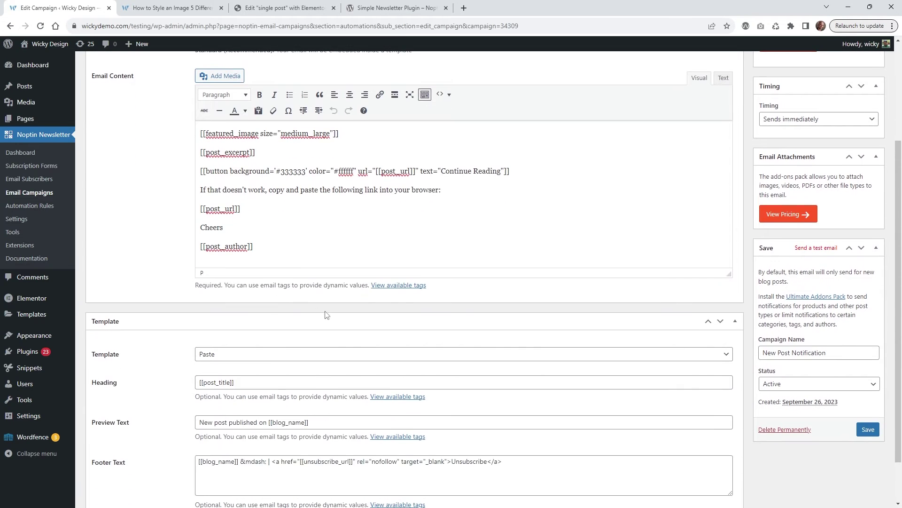
pyautogui.click(396, 287)
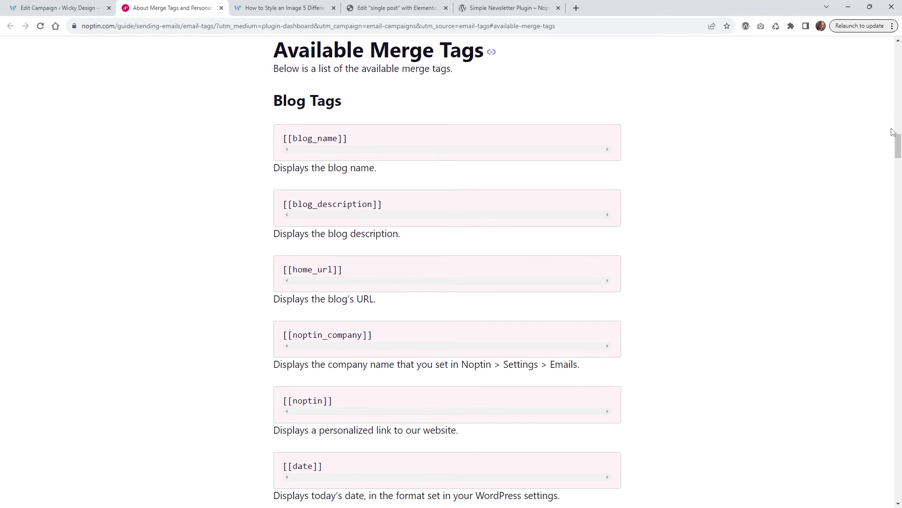
# - Scroll the Available Merge Tags guide to the Post Notifications tags, then close its tab
pyautogui.moveTo(898, 146); pyautogui.dragTo(899, 180)
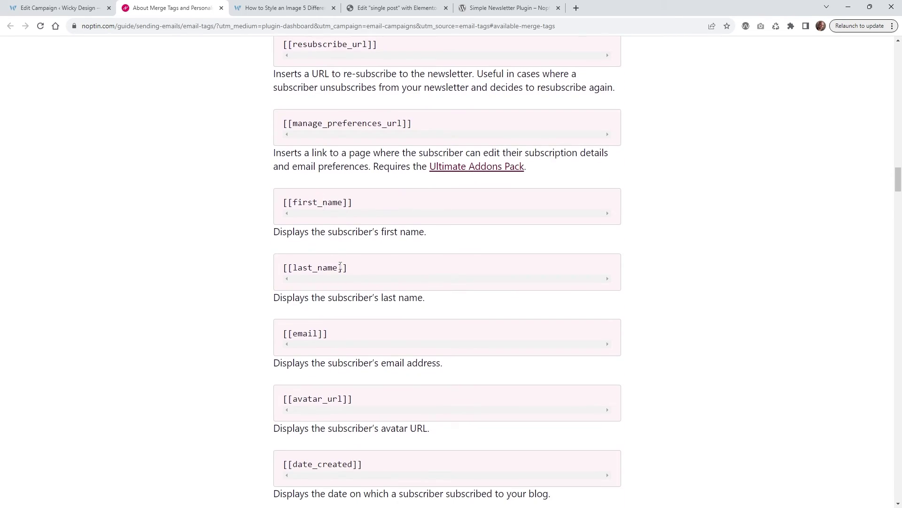
pyautogui.scroll(-8, 253, 325)
pyautogui.scroll(-7, 251, 327)
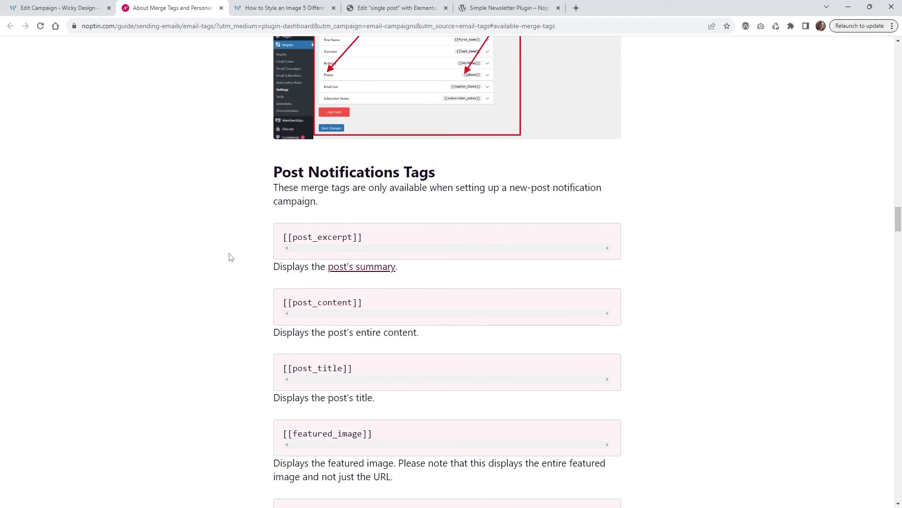
pyautogui.click(221, 9)
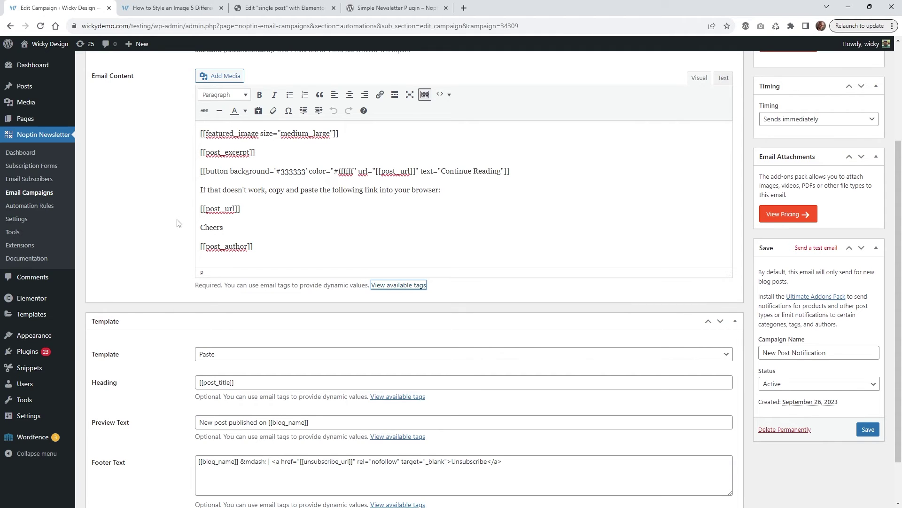
pyautogui.scroll(-2, 179, 223)
pyautogui.click(234, 301)
pyautogui.click(234, 301)
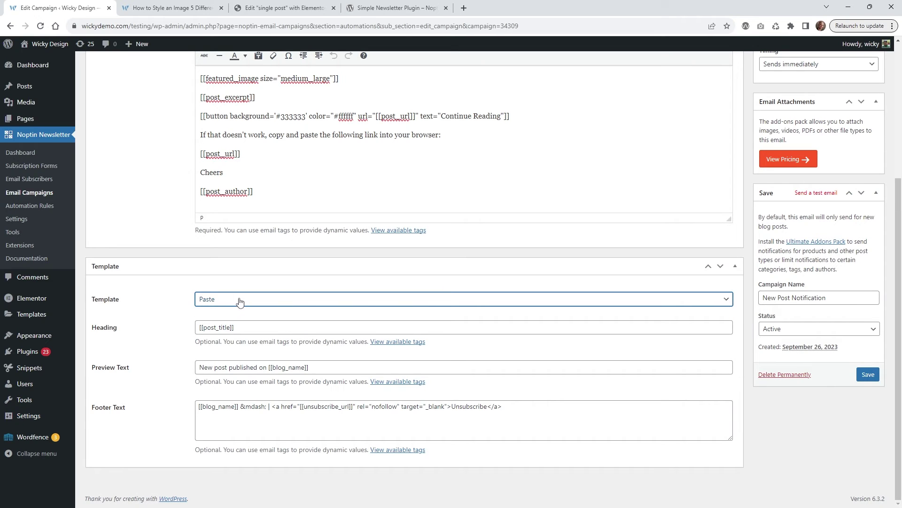
pyautogui.click(248, 302)
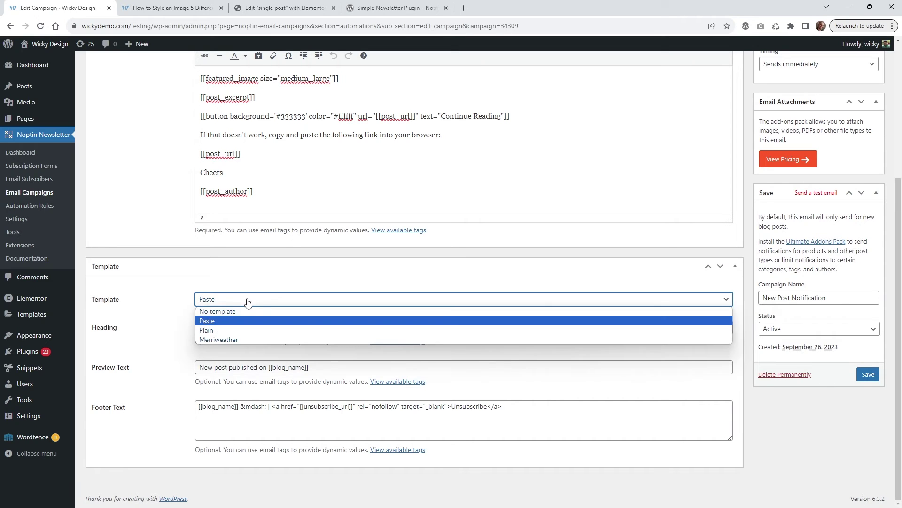
pyautogui.click(220, 323)
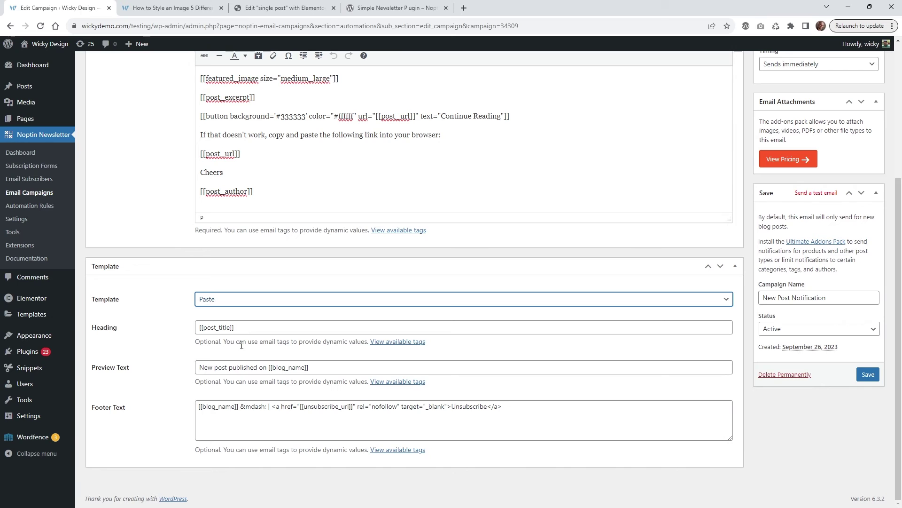
pyautogui.click(230, 412)
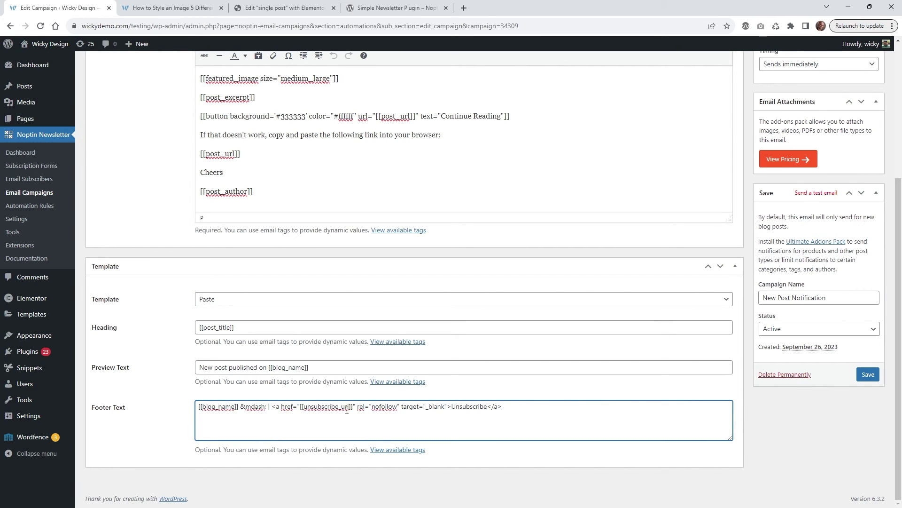
pyautogui.moveTo(311, 407); pyautogui.dragTo(348, 407)
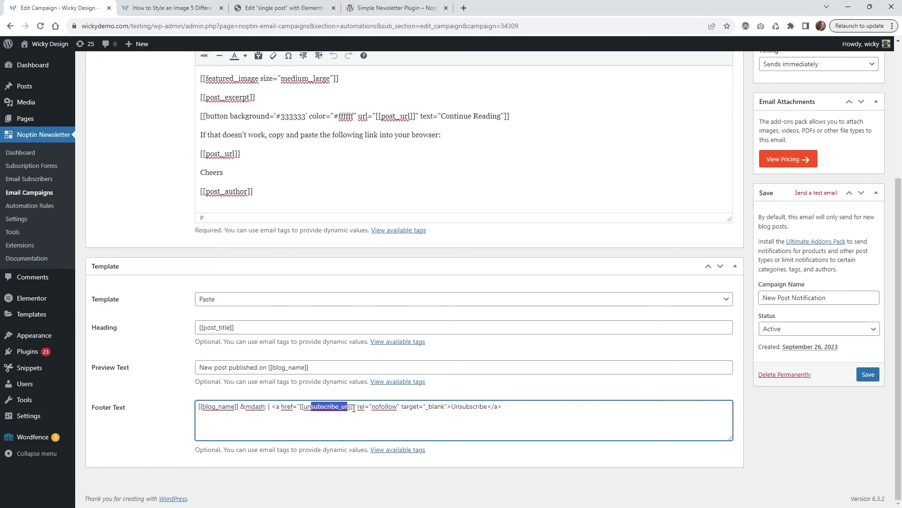
pyautogui.scroll(5, 179, 419)
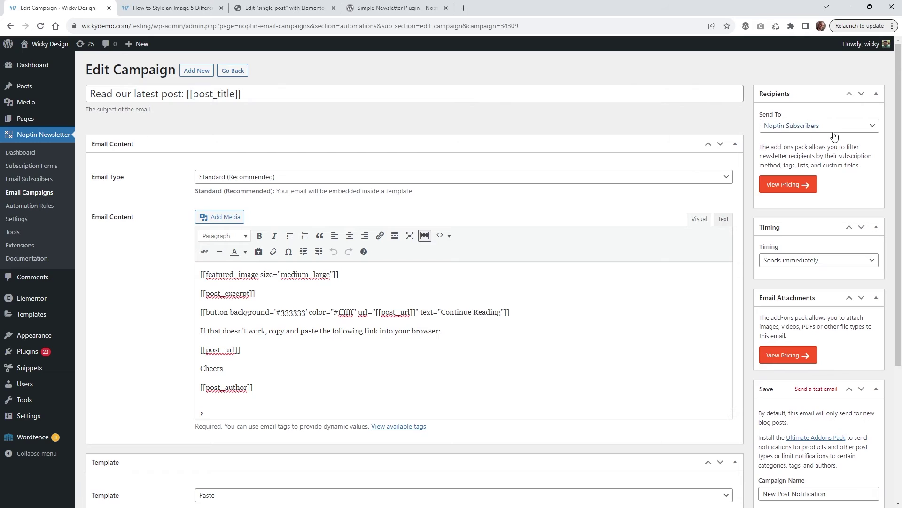
pyautogui.click(833, 128)
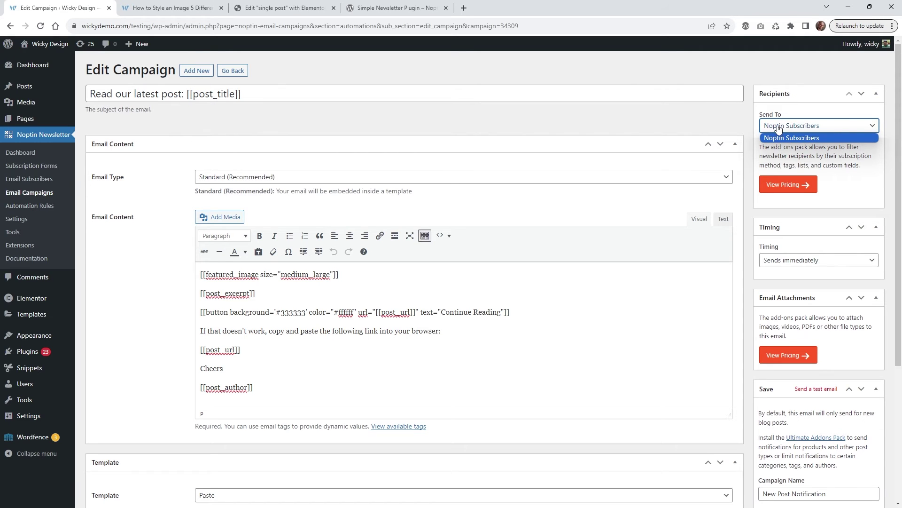
# - Keep Noptin Subscribers as recipients and set the timing to Sends immediately
pyautogui.click(794, 138)
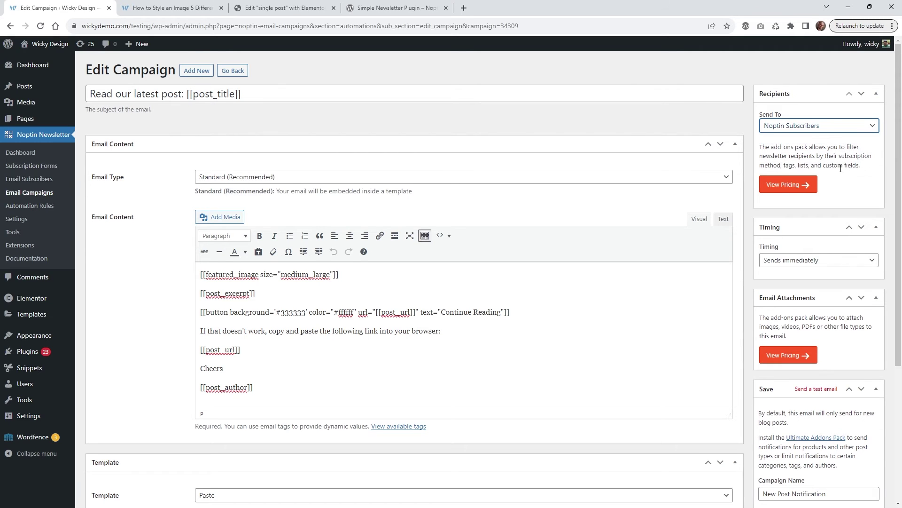
pyautogui.scroll(-2, 841, 168)
pyautogui.click(802, 166)
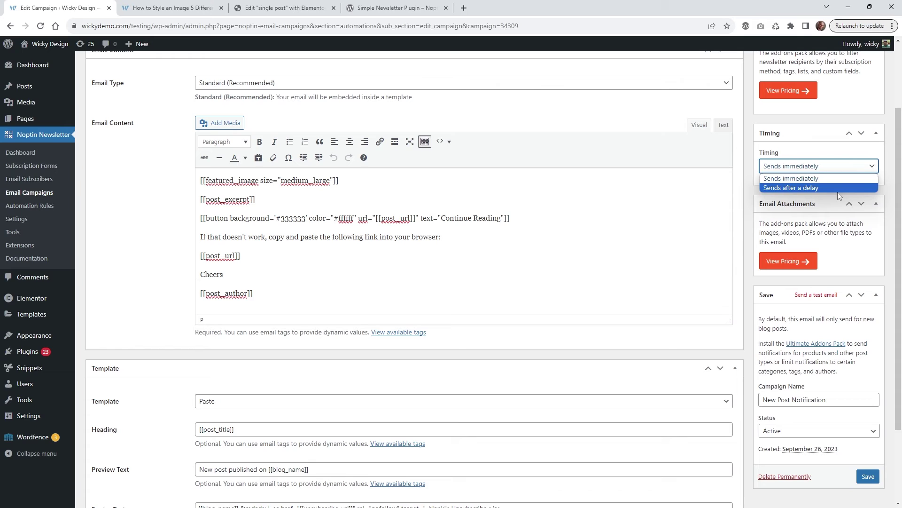
pyautogui.click(786, 188)
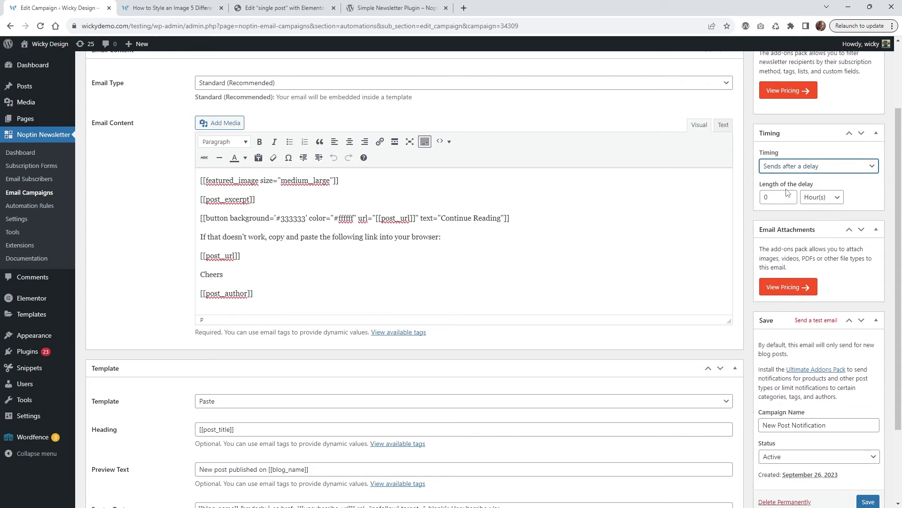
pyautogui.click(837, 197)
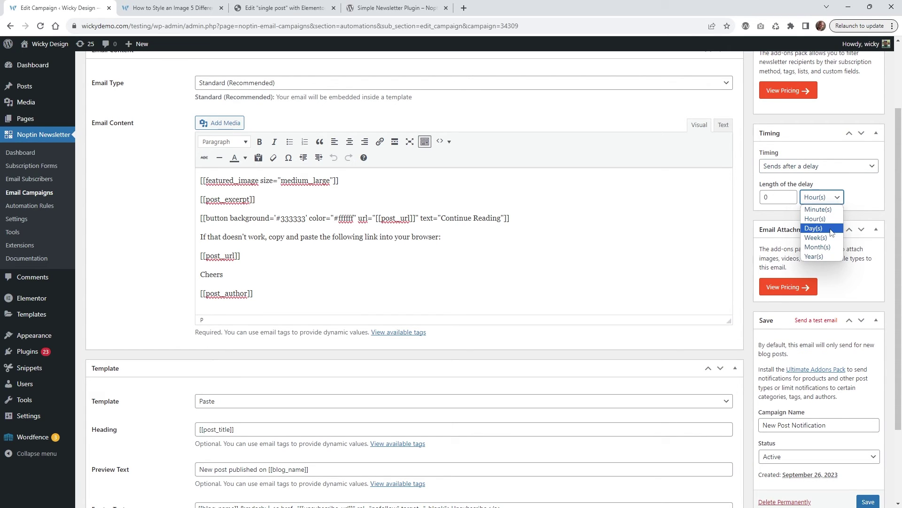
pyautogui.click(822, 168)
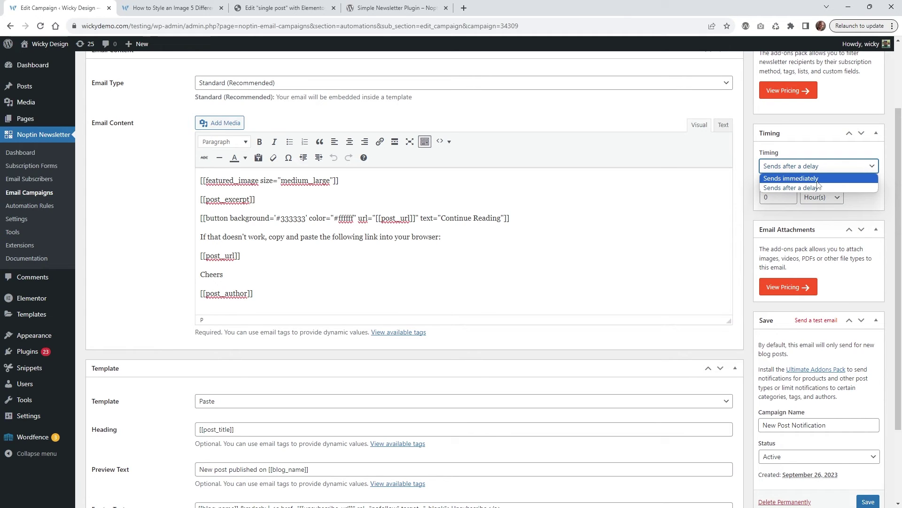
pyautogui.click(817, 180)
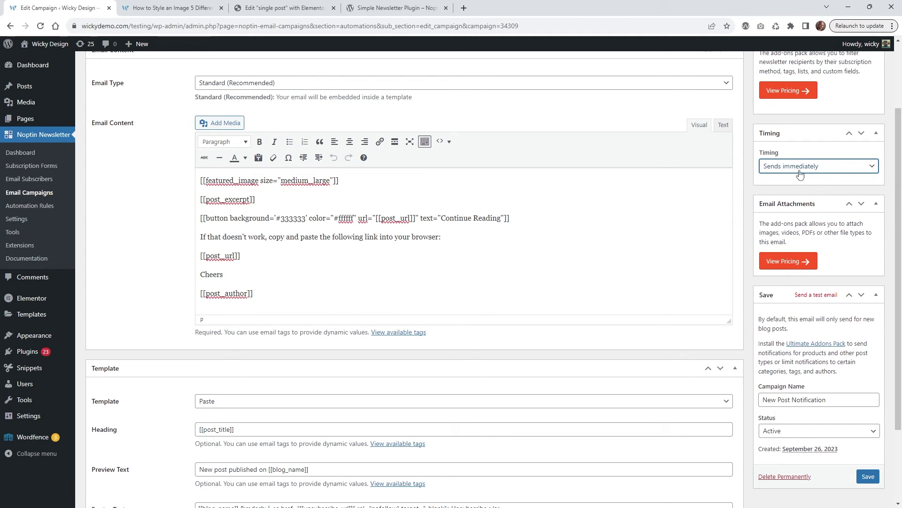
pyautogui.scroll(-2, 799, 174)
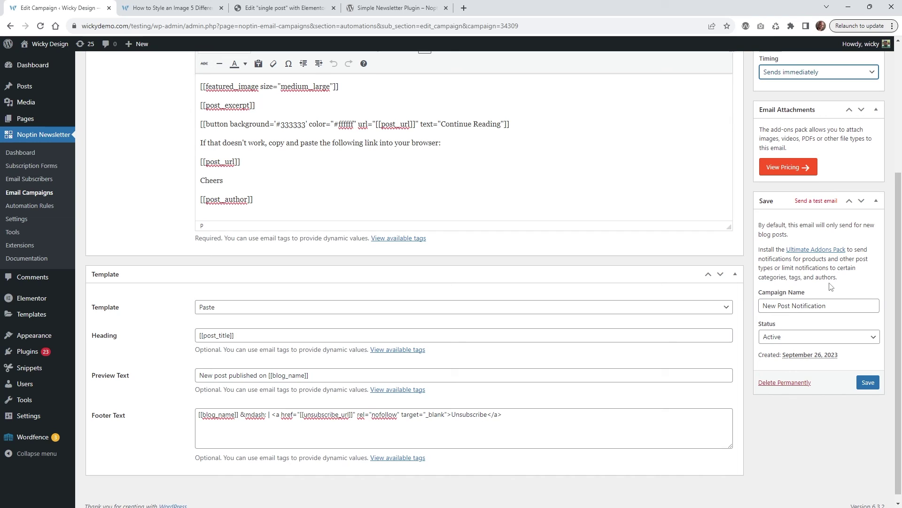
# - Keep the campaign status Active and save the campaign
pyautogui.click(817, 305)
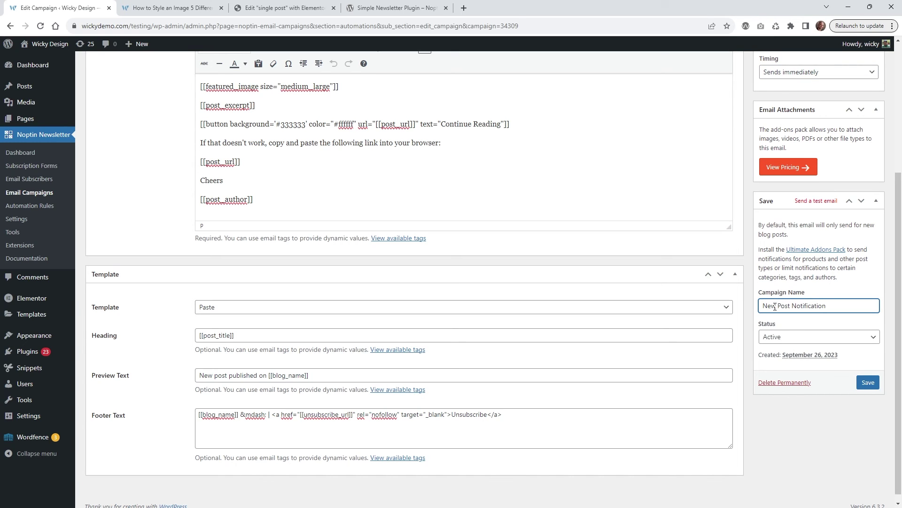
pyautogui.click(796, 338)
pyautogui.click(796, 337)
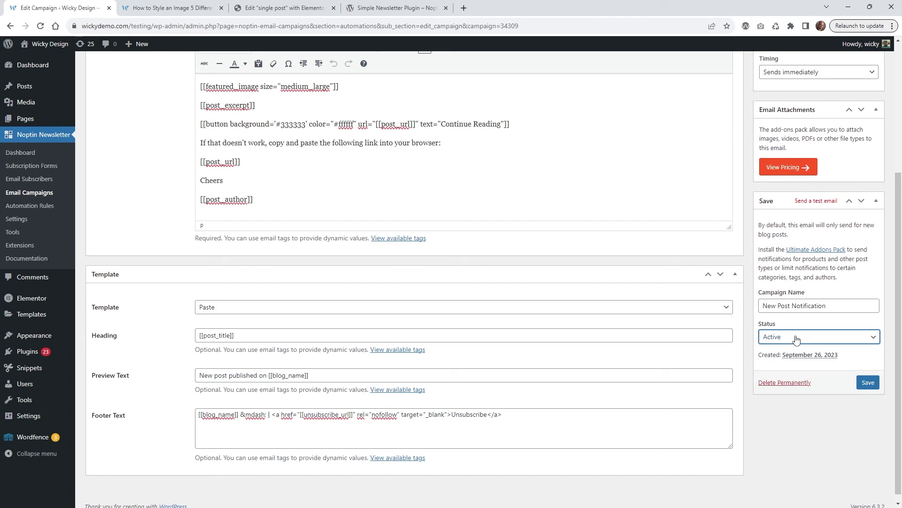
pyautogui.click(868, 383)
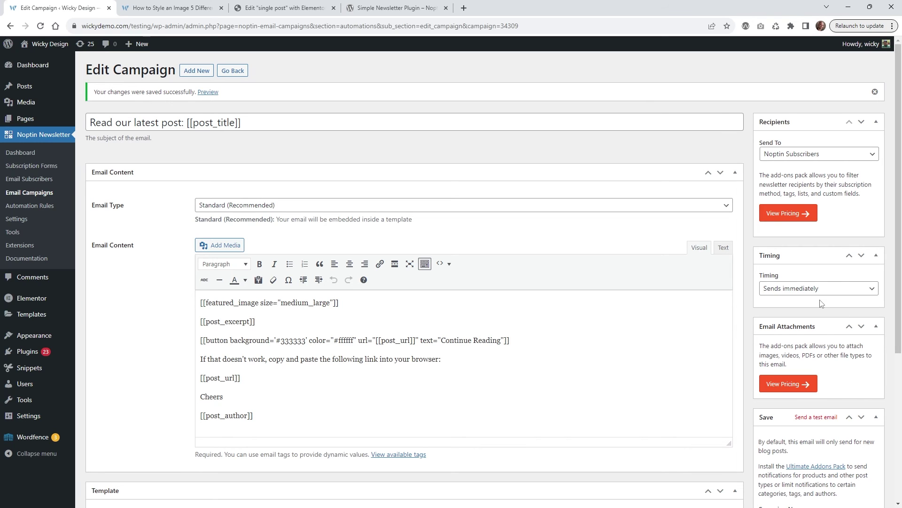
# - Create a new post titled 'Test Post 11-7' with the body text 'test'
pyautogui.click(24, 86)
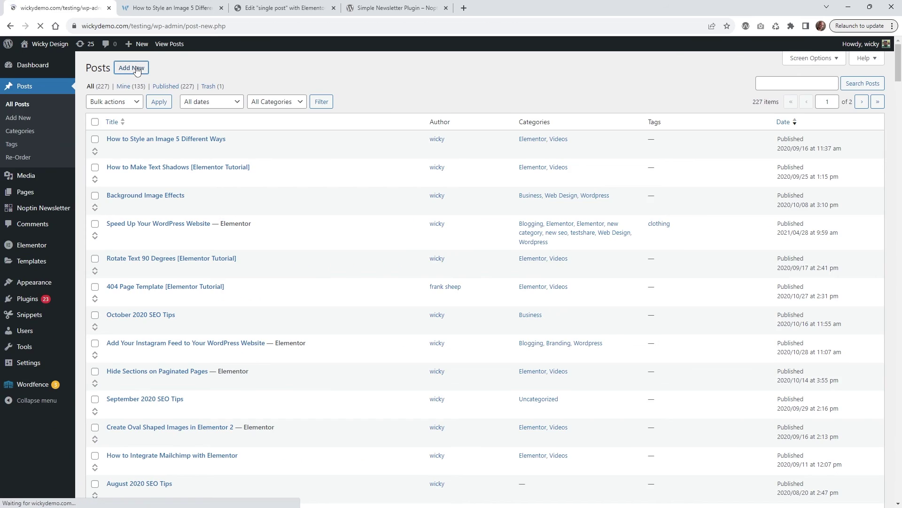
pyautogui.click(133, 67)
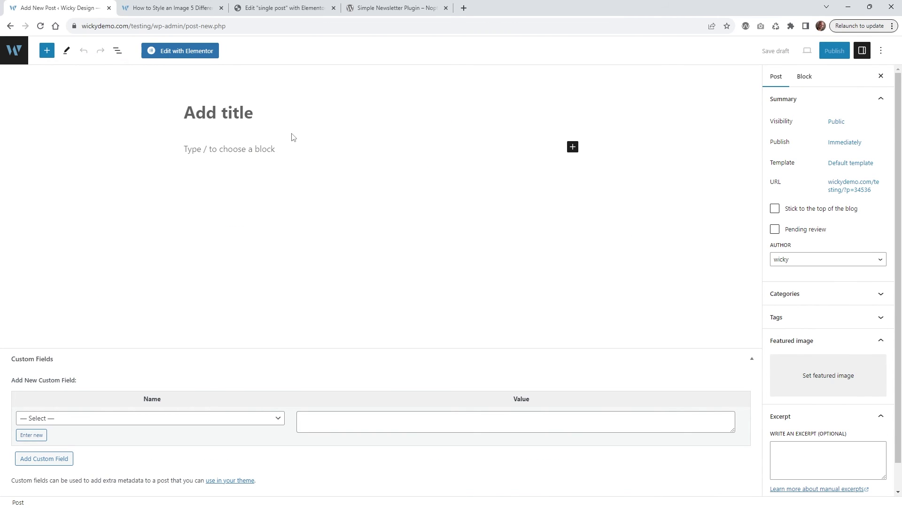
pyautogui.write('Test Post')
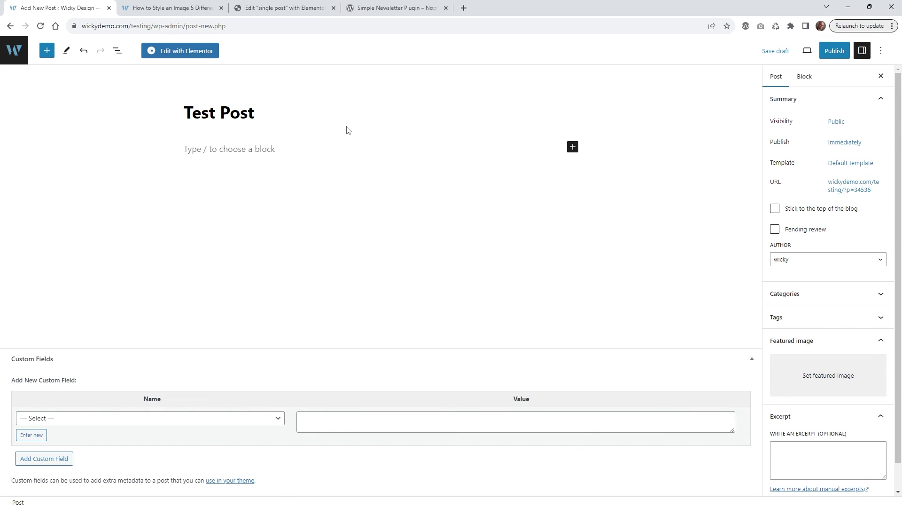
pyautogui.write(' 11-7')
pyautogui.click(207, 151)
pyautogui.write('test')
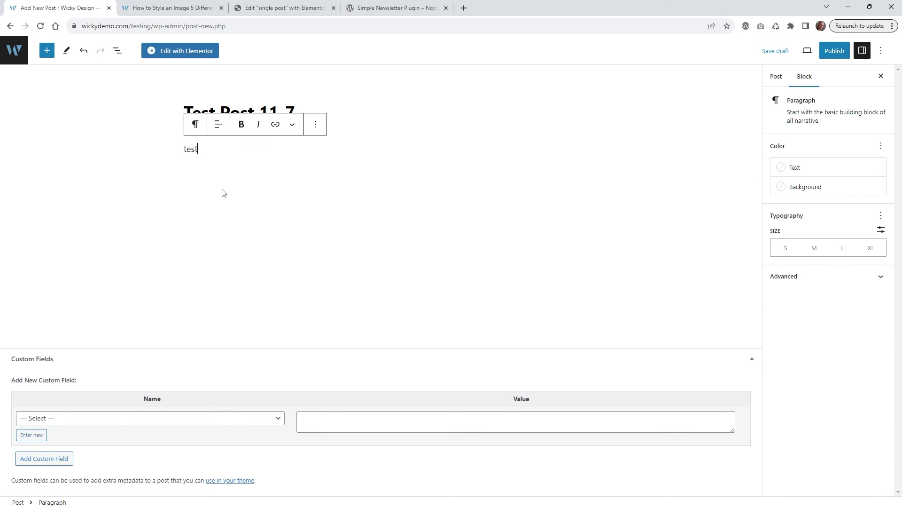
# - Add the excerpt 'Testing email 11-7.' in the post sidebar
pyautogui.click(221, 192)
pyautogui.click(207, 150)
pyautogui.moveTo(199, 149); pyautogui.dragTo(183, 149)
pyautogui.click(776, 77)
pyautogui.click(831, 457)
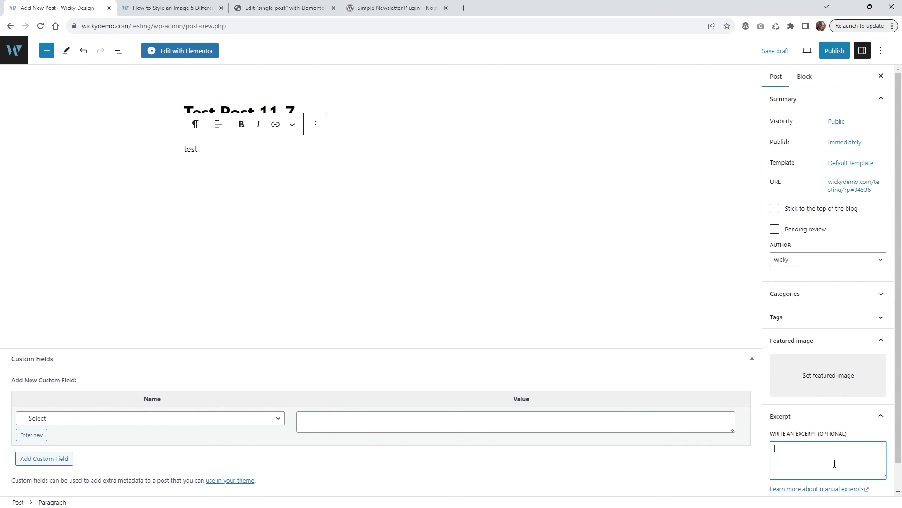
pyautogui.scroll(-1, 825, 404)
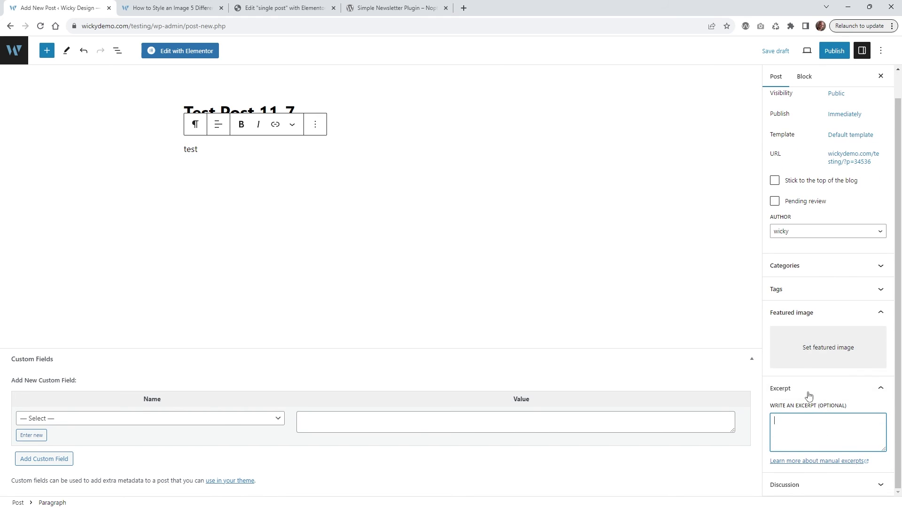
pyautogui.write('Testing email')
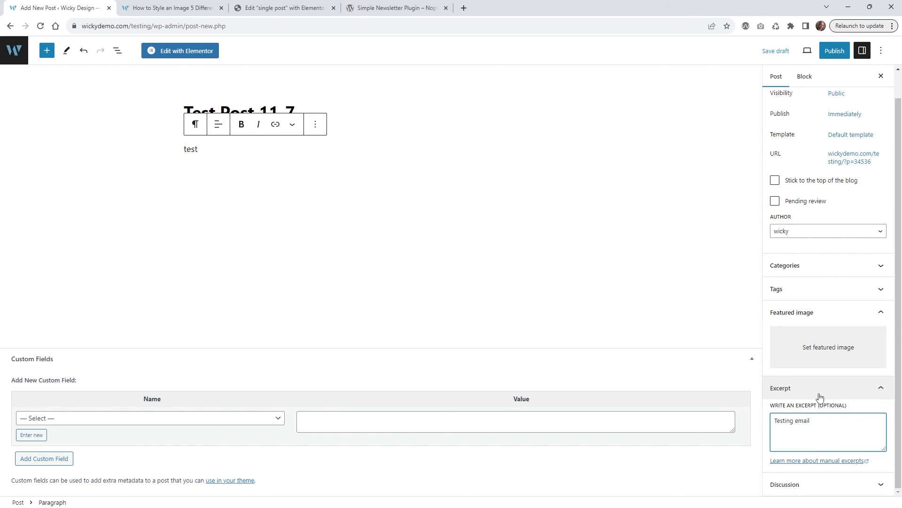
pyautogui.write(' 11-7.')
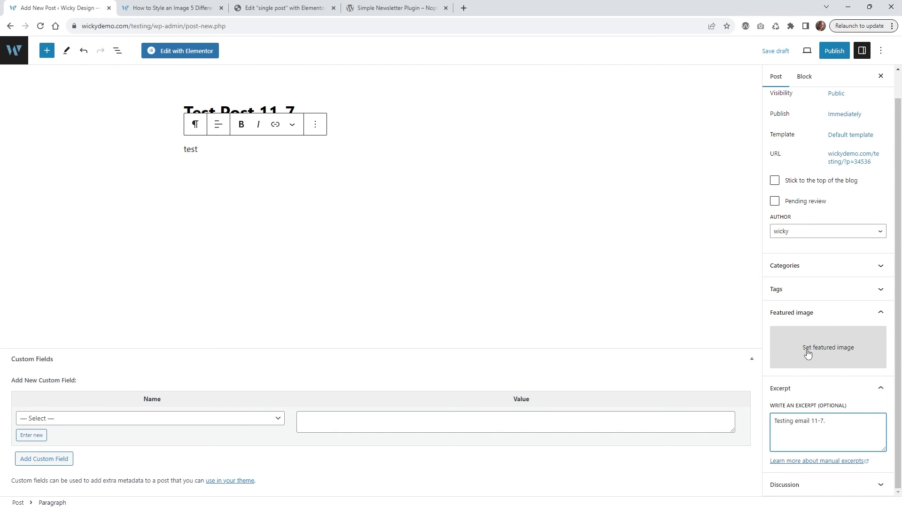
# - Make the photo of the man at his desk the featured image and publish the post
pyautogui.click(808, 352)
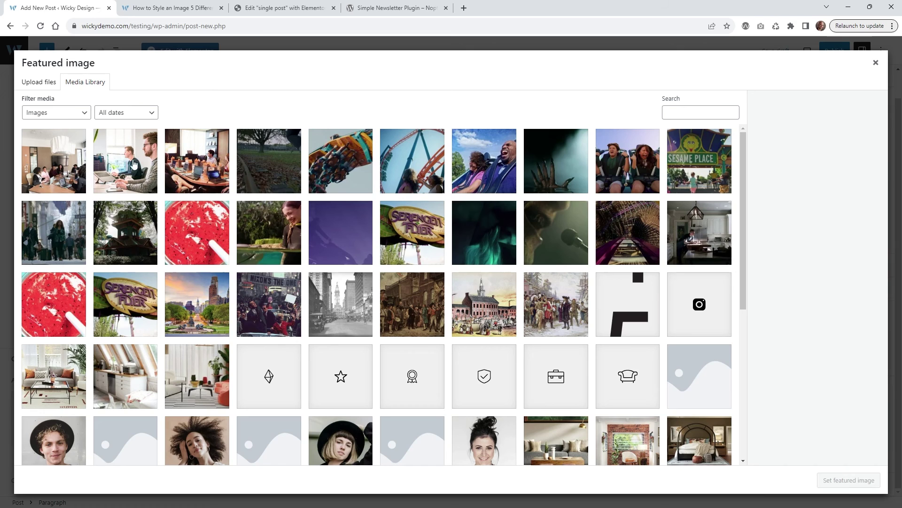
pyautogui.click(133, 164)
pyautogui.click(848, 480)
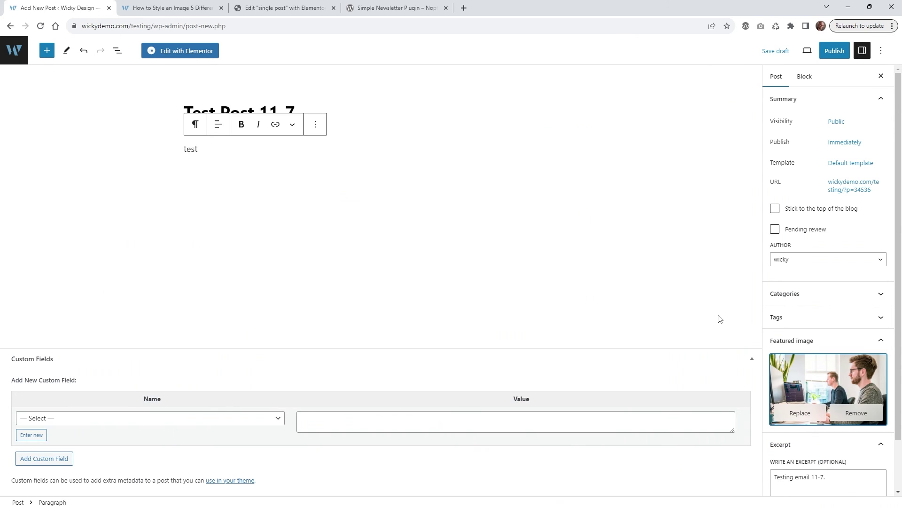
pyautogui.click(834, 52)
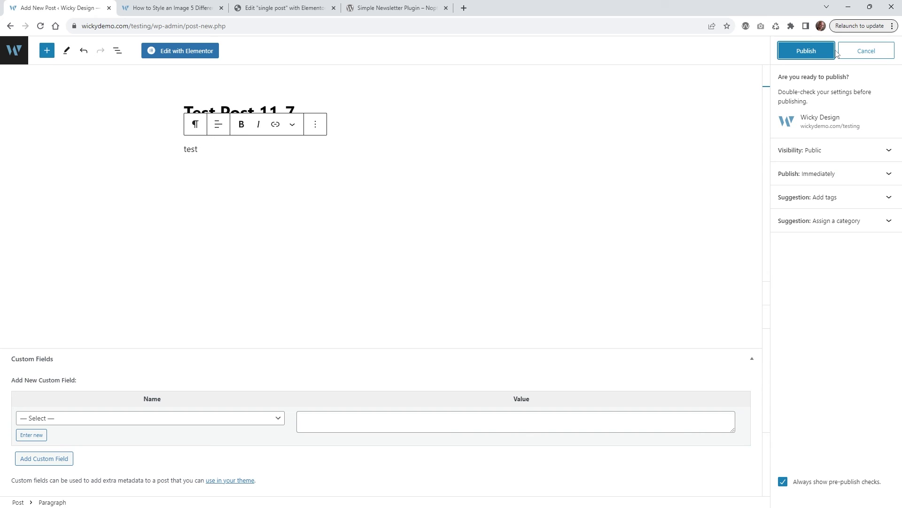
pyautogui.click(810, 58)
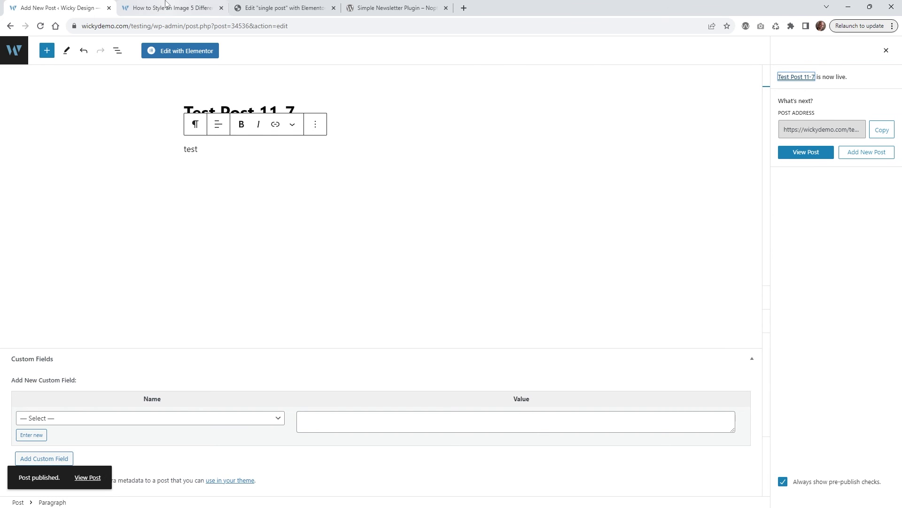
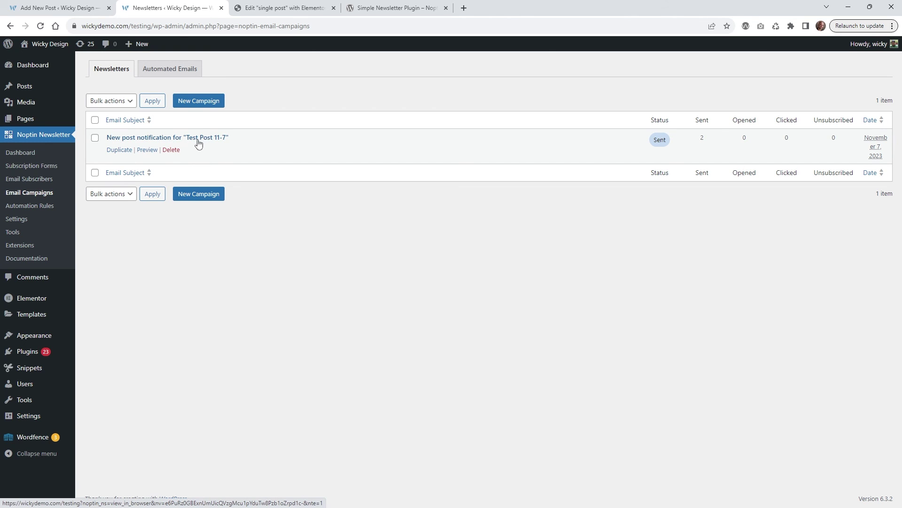
# - Highlight the new-post campaign's Sent count of 2 and Opened count of 0
pyautogui.doubleClick(707, 137)
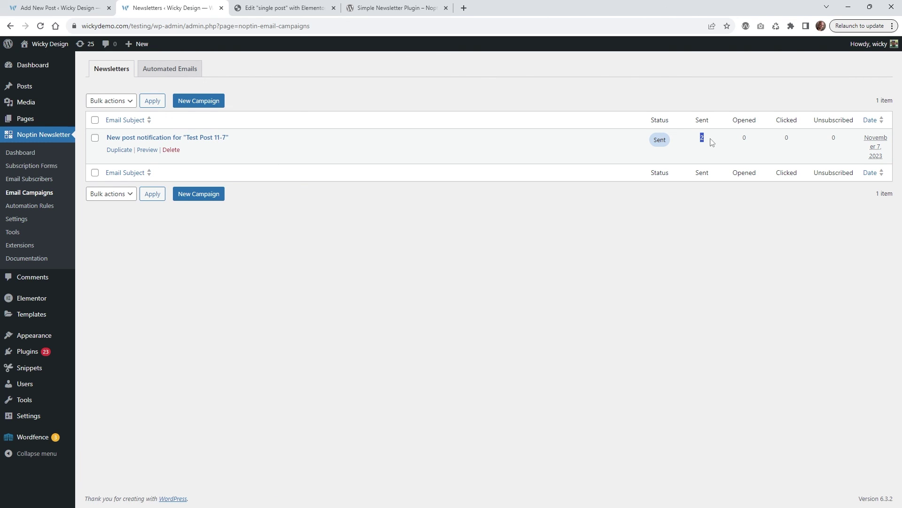
pyautogui.click(744, 137)
pyautogui.doubleClick(745, 137)
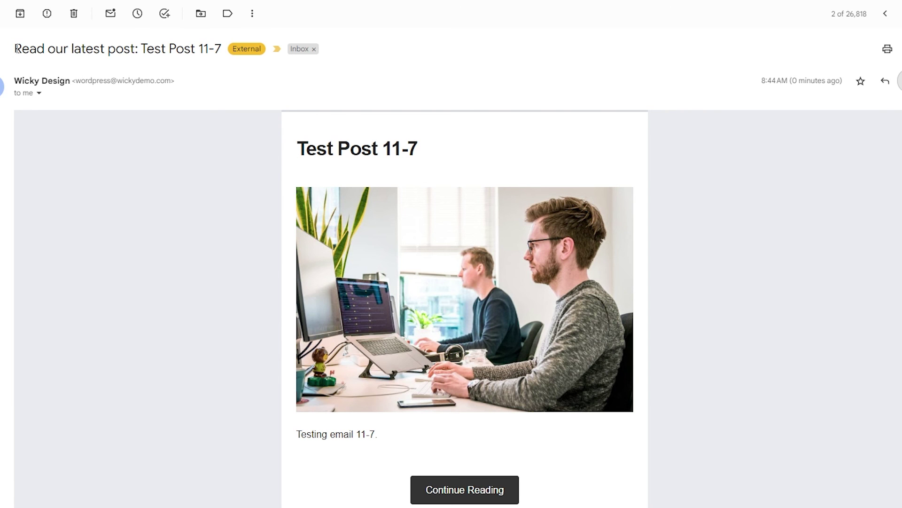
# - Highlight the email's subject, the Test Post 11-7 heading and the line 'Testing email 11-7.'
pyautogui.moveTo(16, 49); pyautogui.dragTo(228, 60)
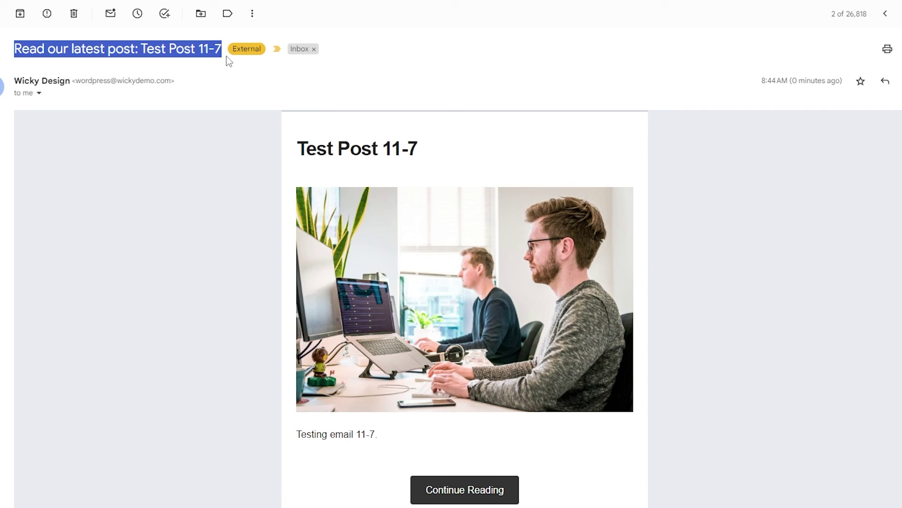
pyautogui.click(261, 168)
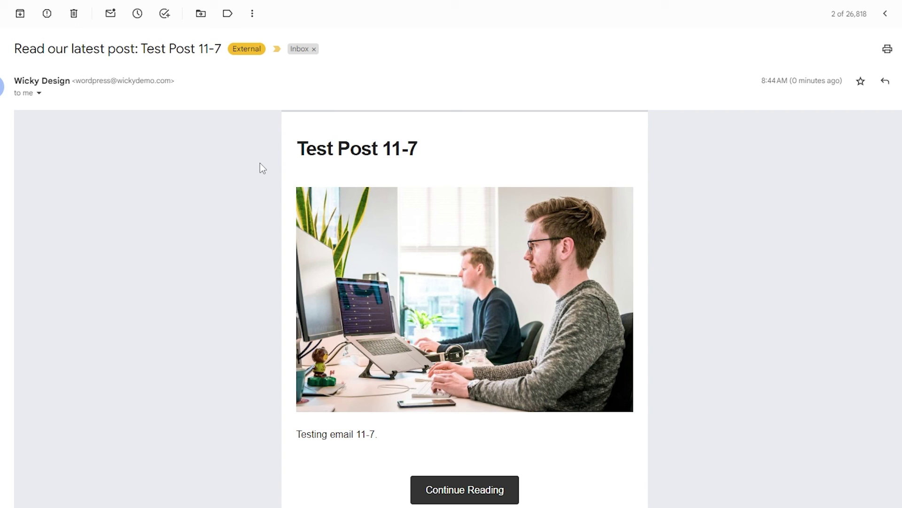
pyautogui.moveTo(297, 146); pyautogui.dragTo(423, 147)
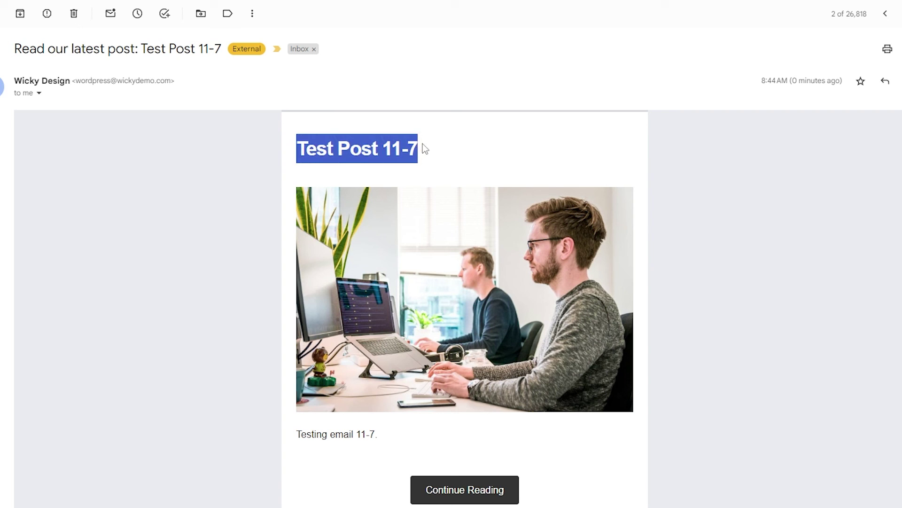
pyautogui.scroll(-3, 423, 148)
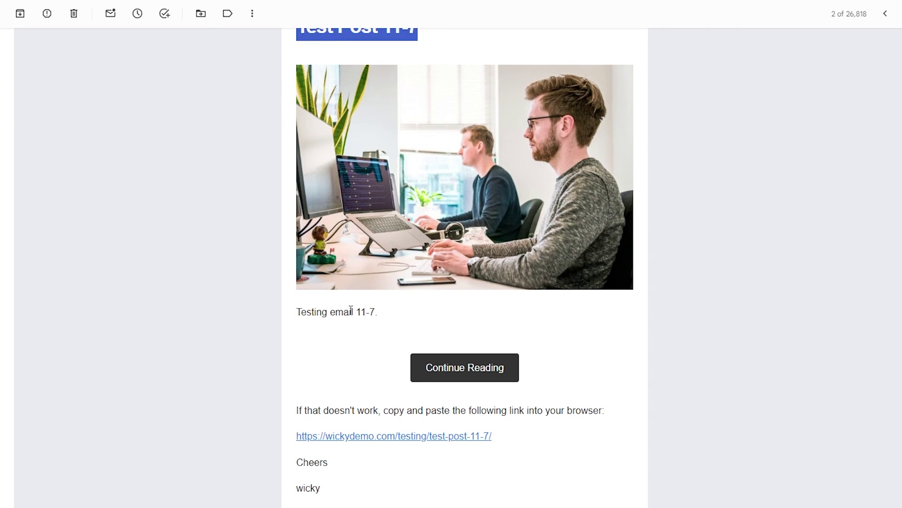
pyautogui.moveTo(392, 318); pyautogui.dragTo(299, 320)
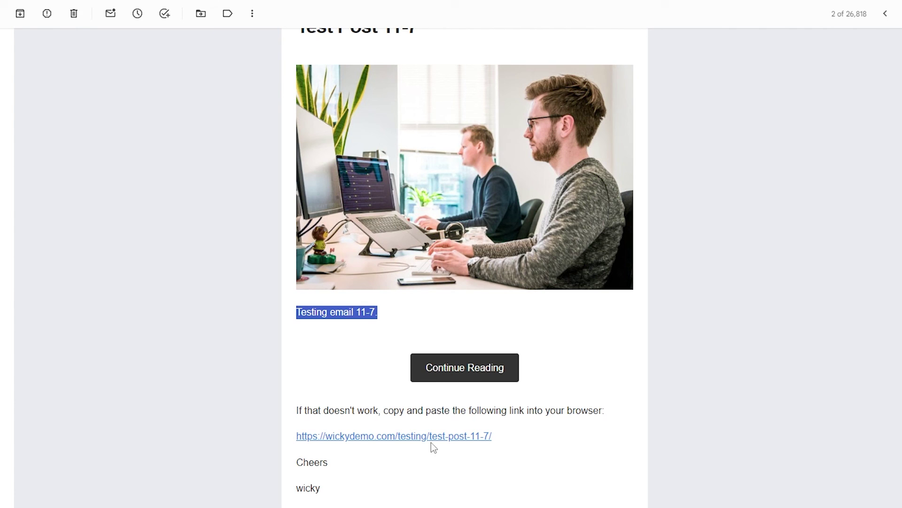
# - Open Test Post 11-7 on the site from the post link in the email
pyautogui.scroll(-2, 435, 435)
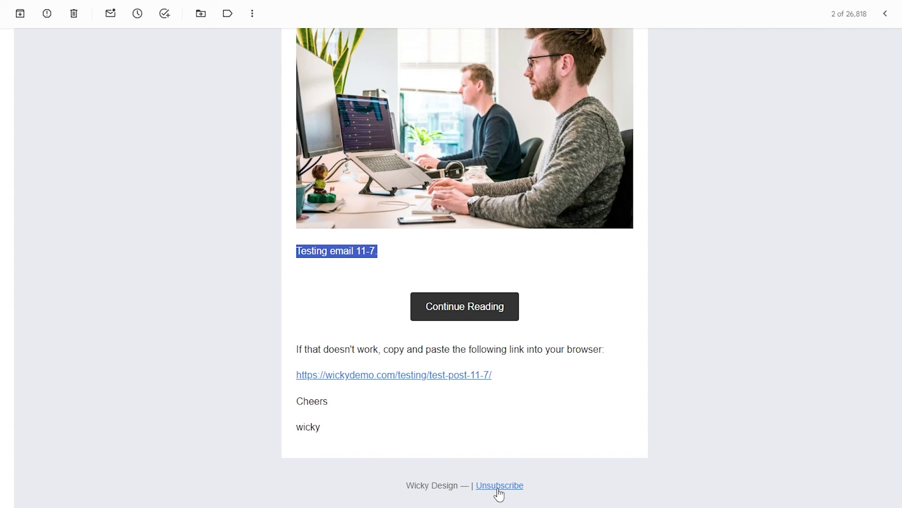
pyautogui.click(483, 376)
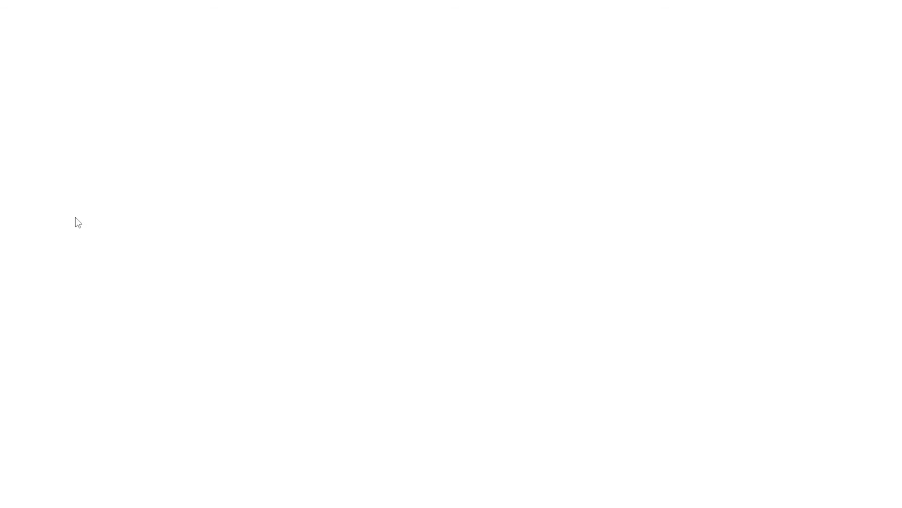
pyautogui.scroll(-4, 276, 288)
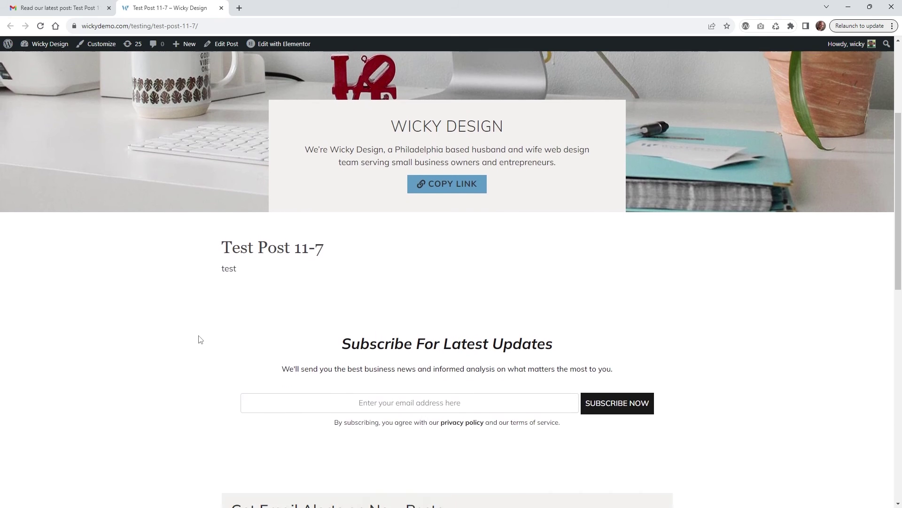
pyautogui.scroll(-3, 246, 268)
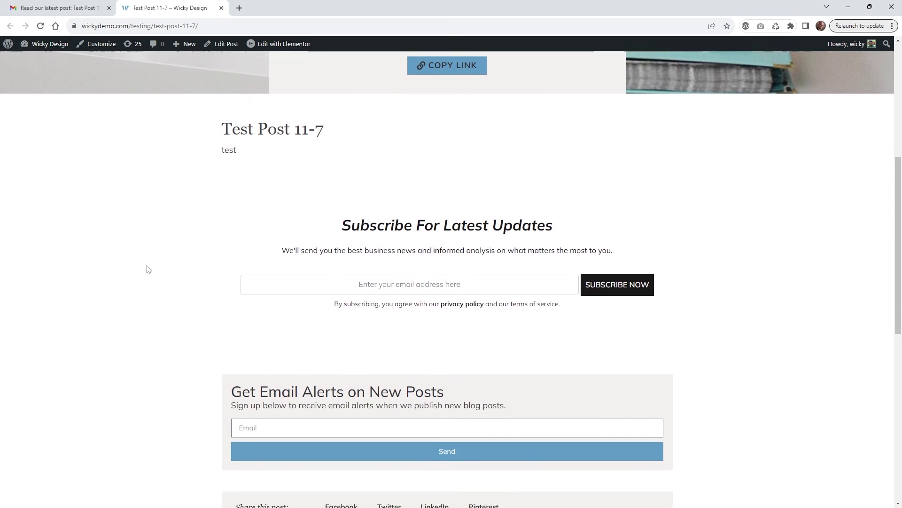